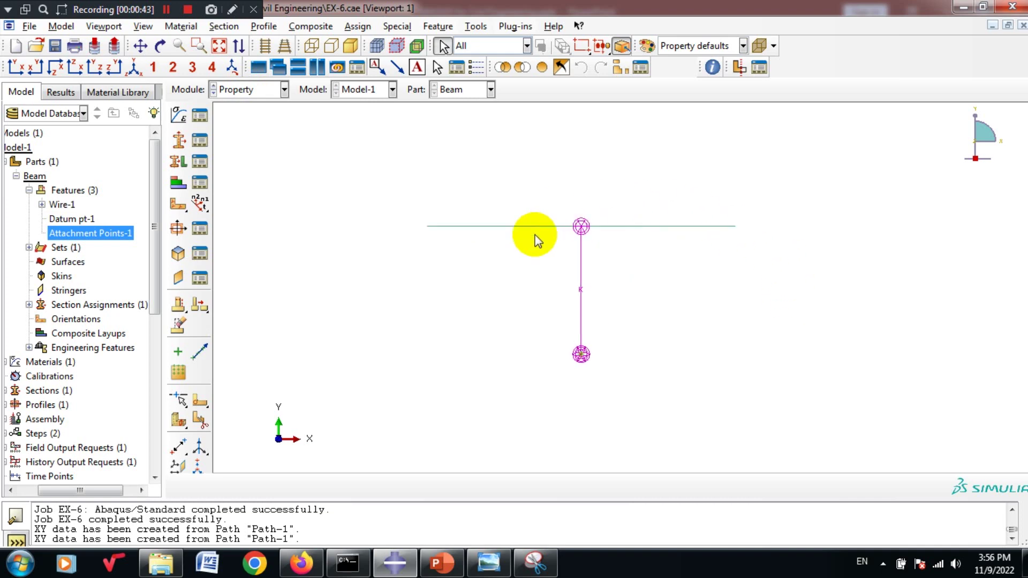
# Review the elastic properties of the Steel material, including its Young's modulus and Poisson's ratio.
pyautogui.click(187, 118)
pyautogui.press('Escape')
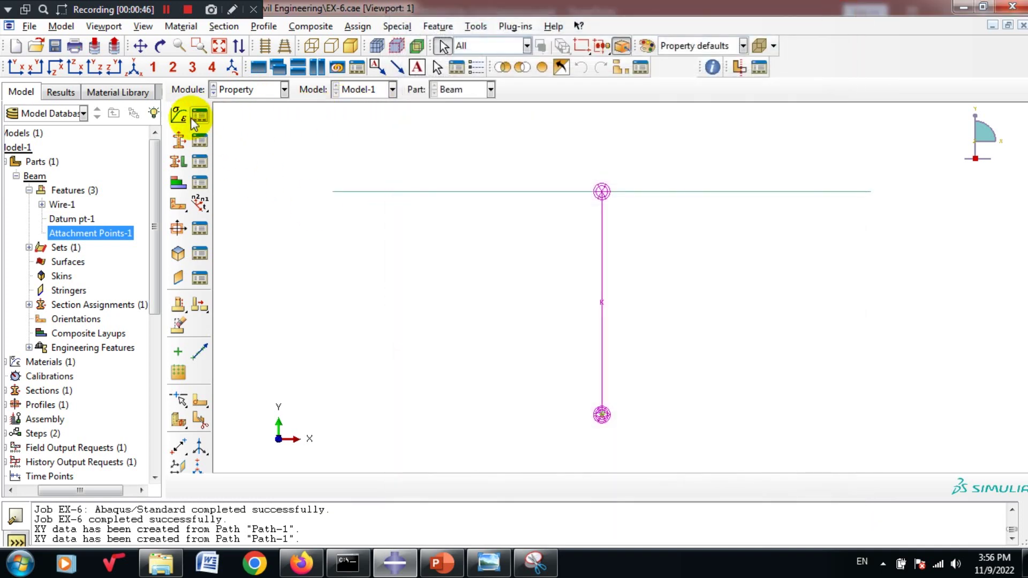
pyautogui.click(197, 119)
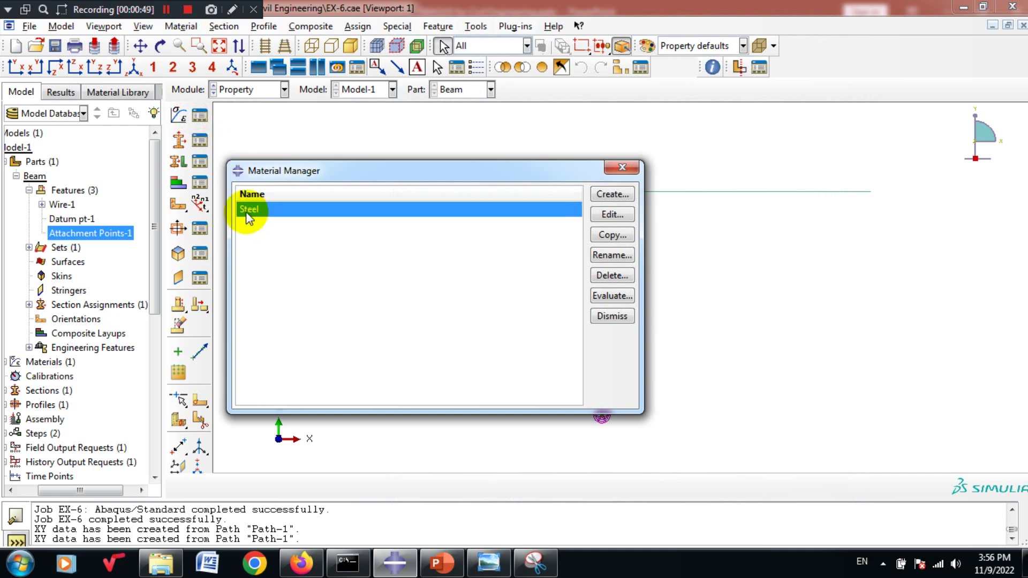
pyautogui.click(602, 219)
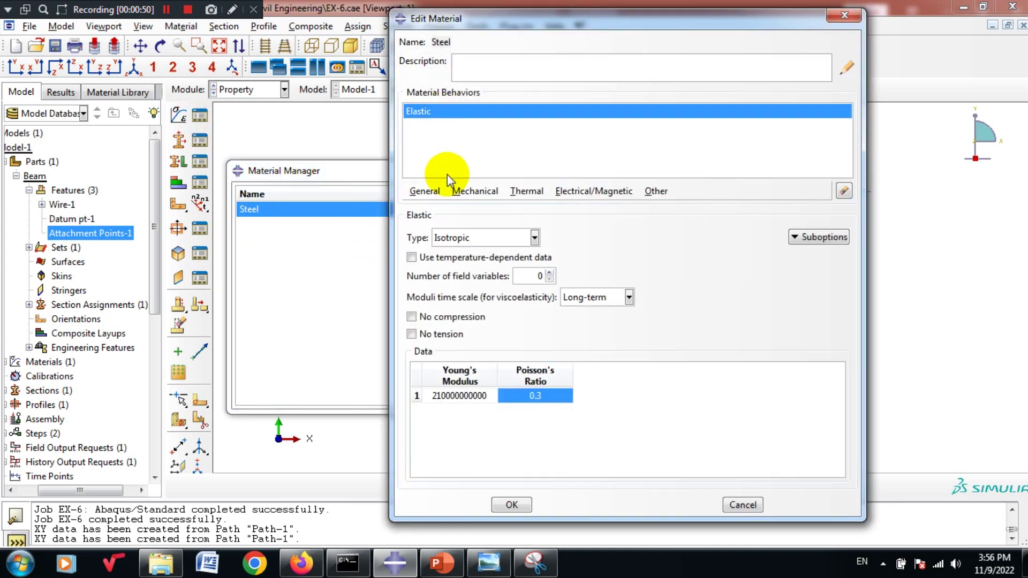
pyautogui.doubleClick(462, 396)
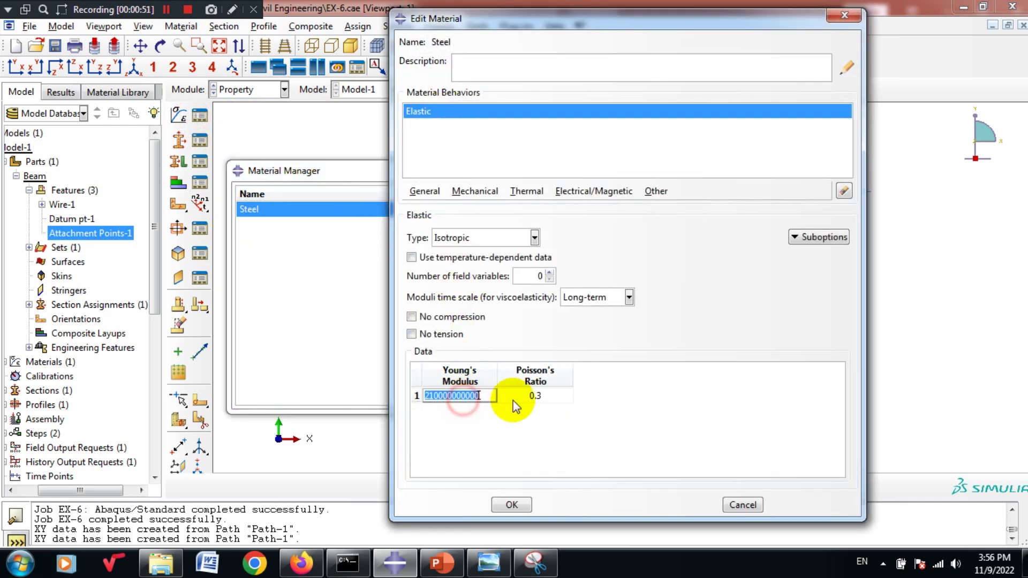
pyautogui.click(518, 506)
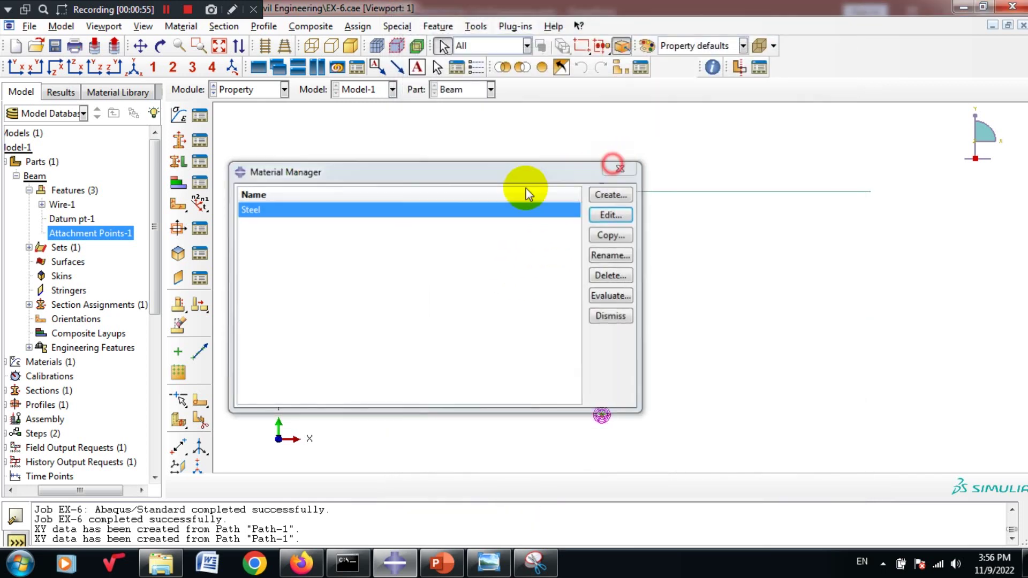
pyautogui.click(618, 169)
# Review the radius of the circular beam profile, leaving its definition as it is.
pyautogui.click(200, 229)
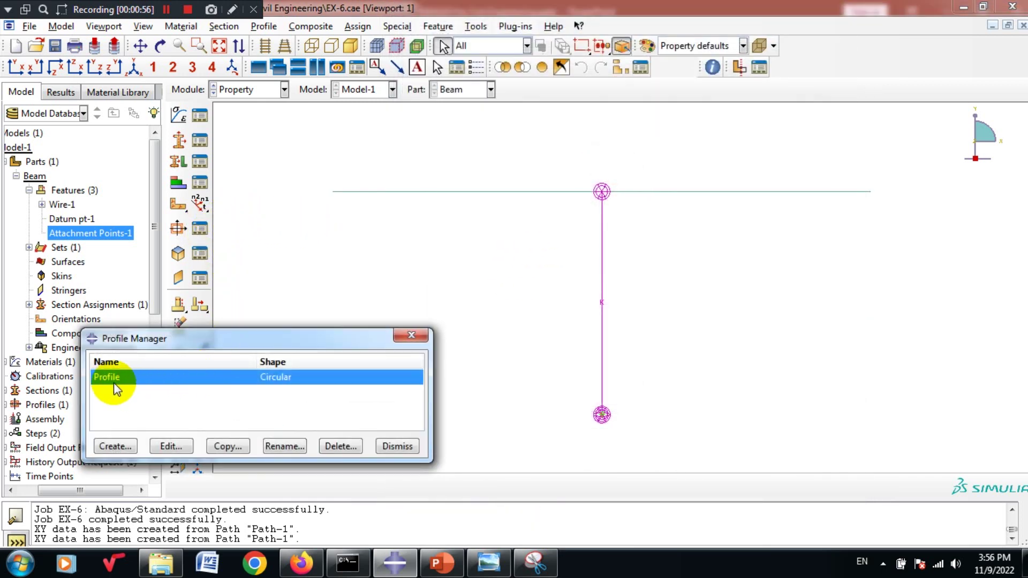
pyautogui.click(171, 448)
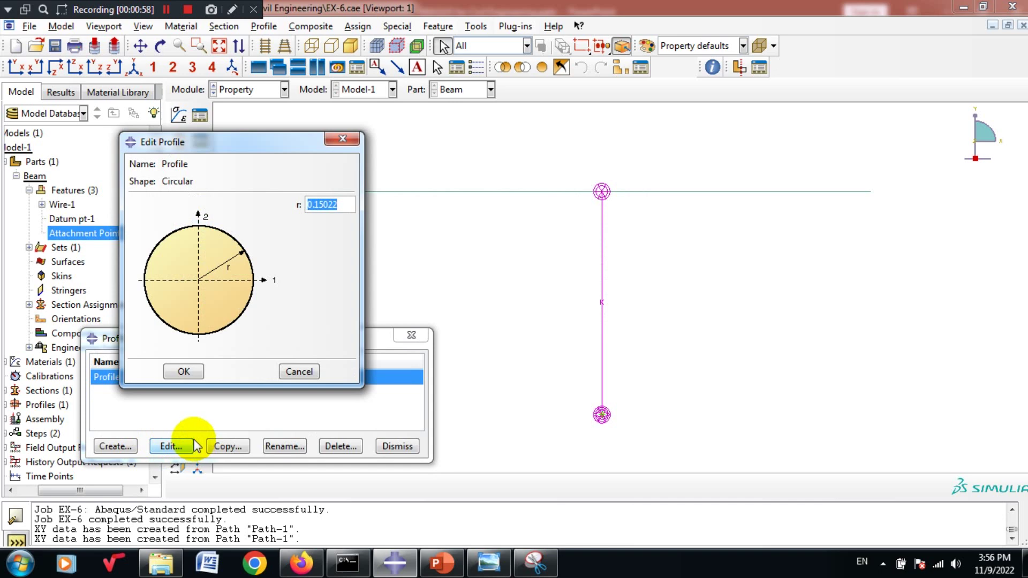
pyautogui.click(297, 372)
pyautogui.click(410, 336)
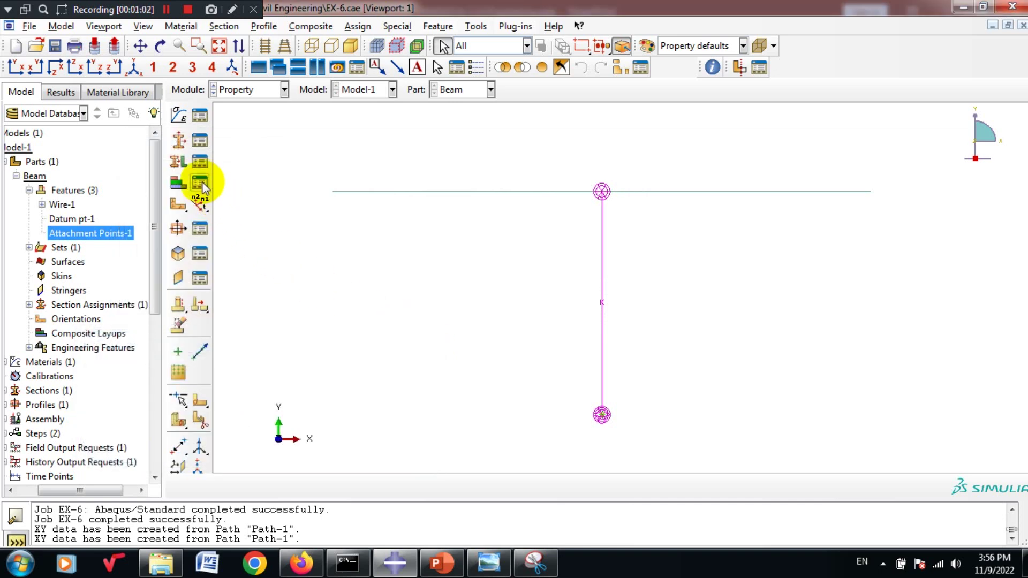
# Review the Beam section's profile and material settings, discarding any changes.
pyautogui.click(200, 138)
pyautogui.click(159, 319)
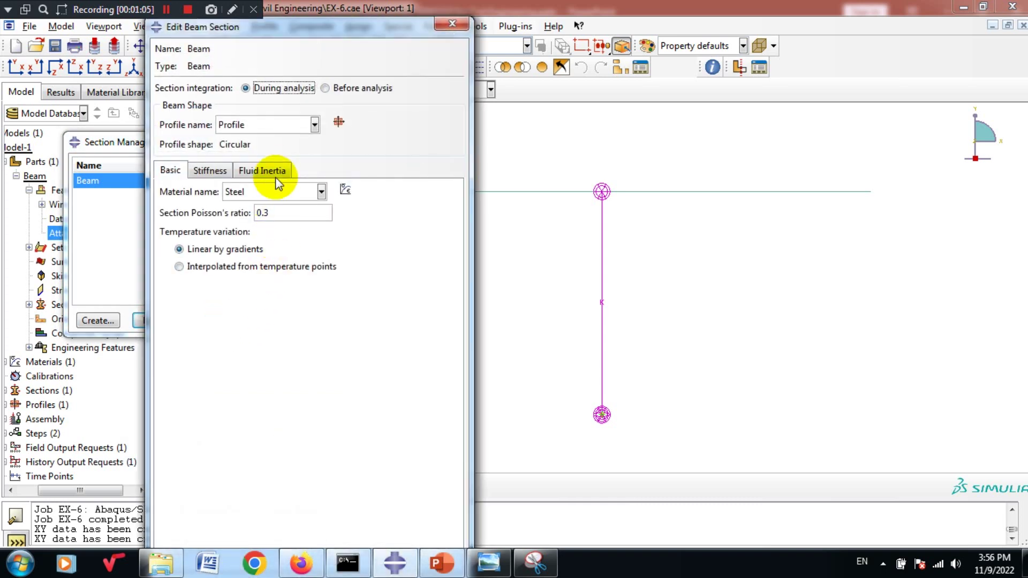
pyautogui.click(452, 24)
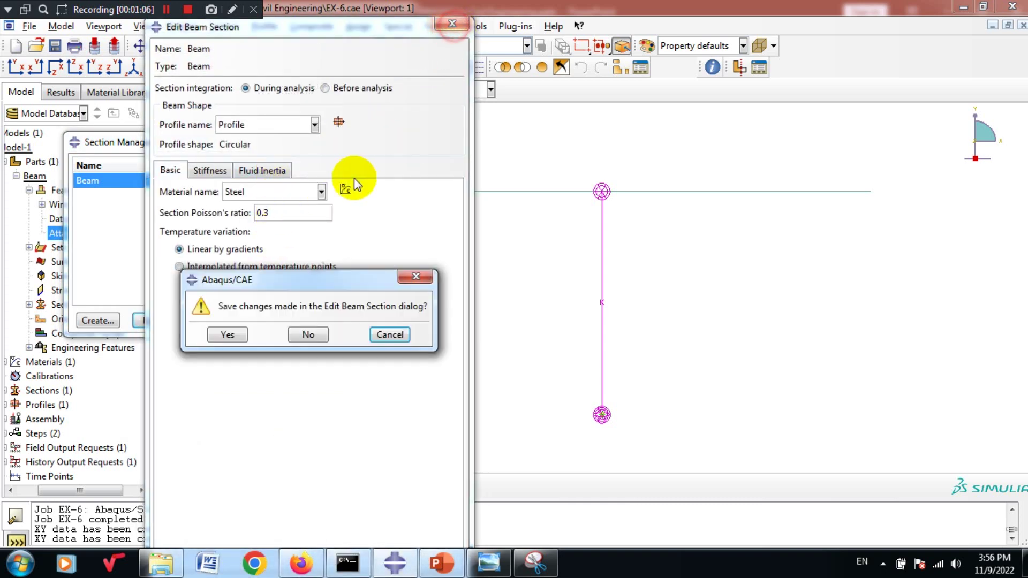
pyautogui.click(313, 335)
pyautogui.click(401, 141)
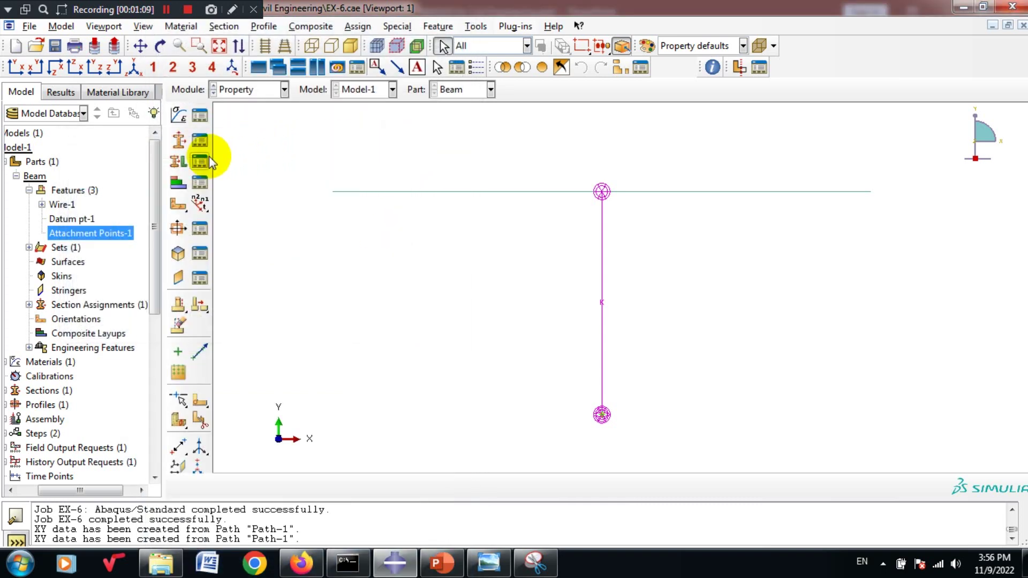
# Review the region and section used in the part's beam section assignment.
pyautogui.click(206, 161)
pyautogui.click(313, 164)
pyautogui.click(316, 231)
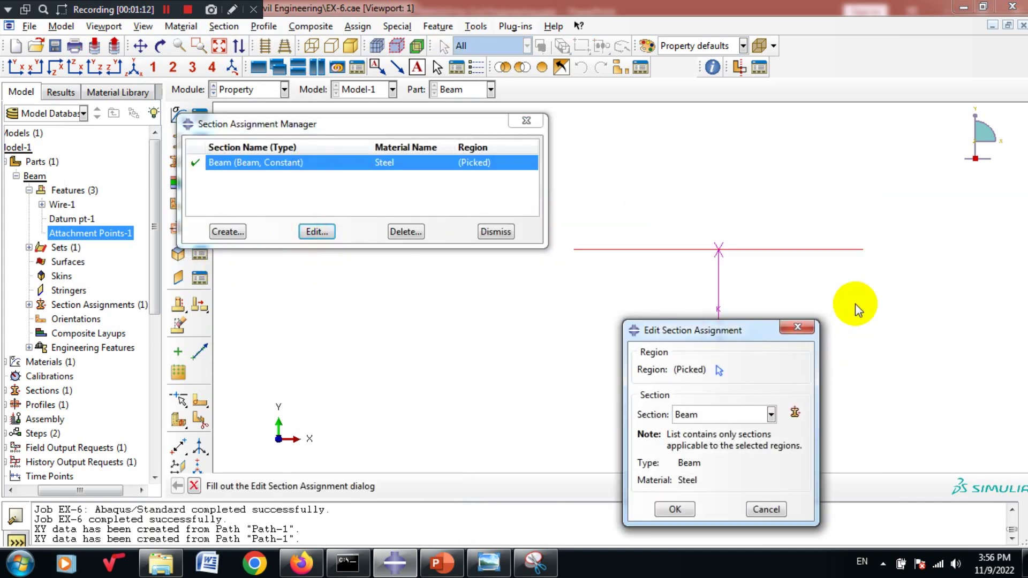
pyautogui.click(798, 329)
pyautogui.click(527, 121)
# Check the n1 direction of the beam section orientation on the horizontal wire, without assigning a new one.
pyautogui.click(204, 206)
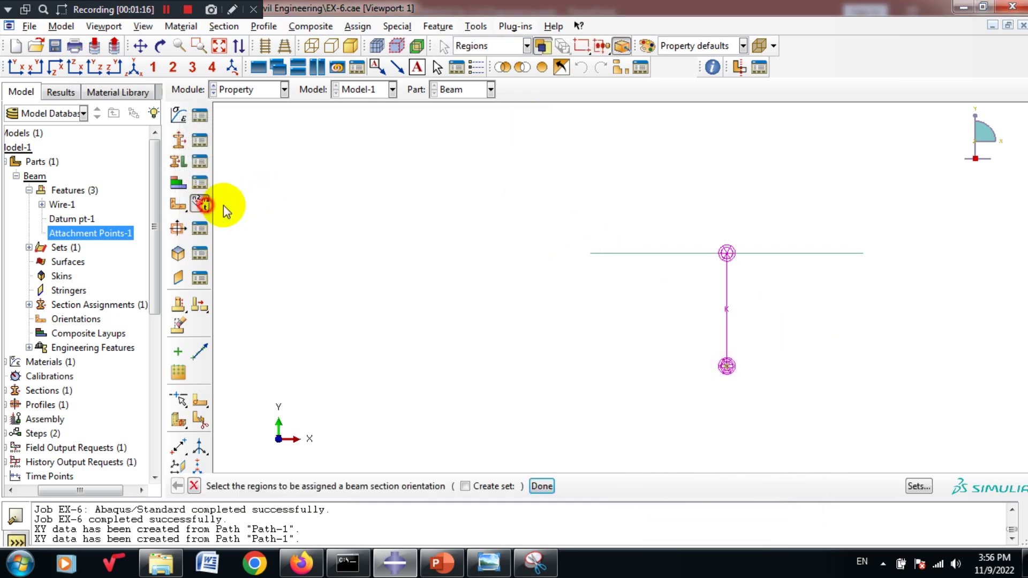
pyautogui.moveTo(867, 209); pyautogui.dragTo(589, 310)
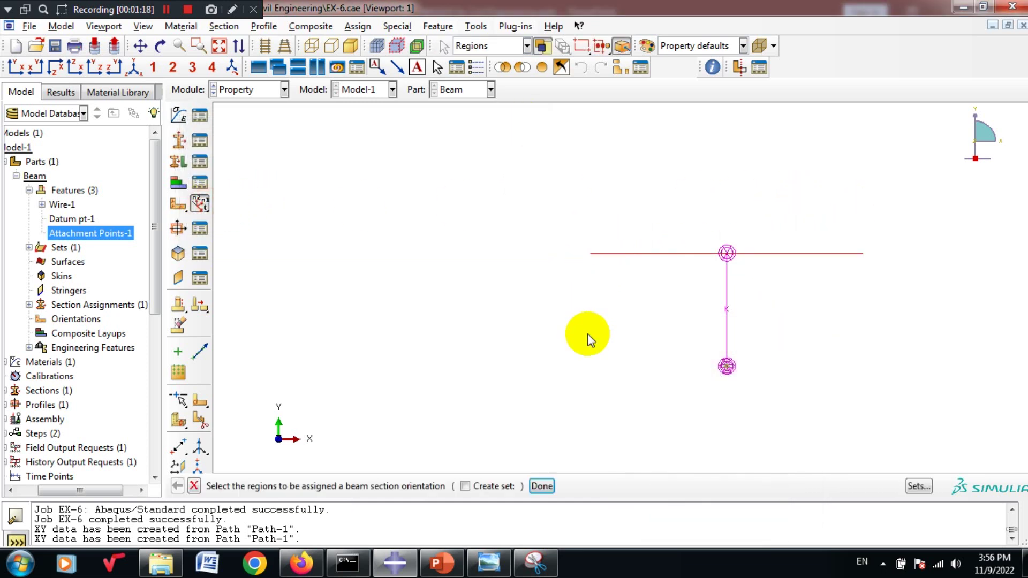
pyautogui.click(542, 486)
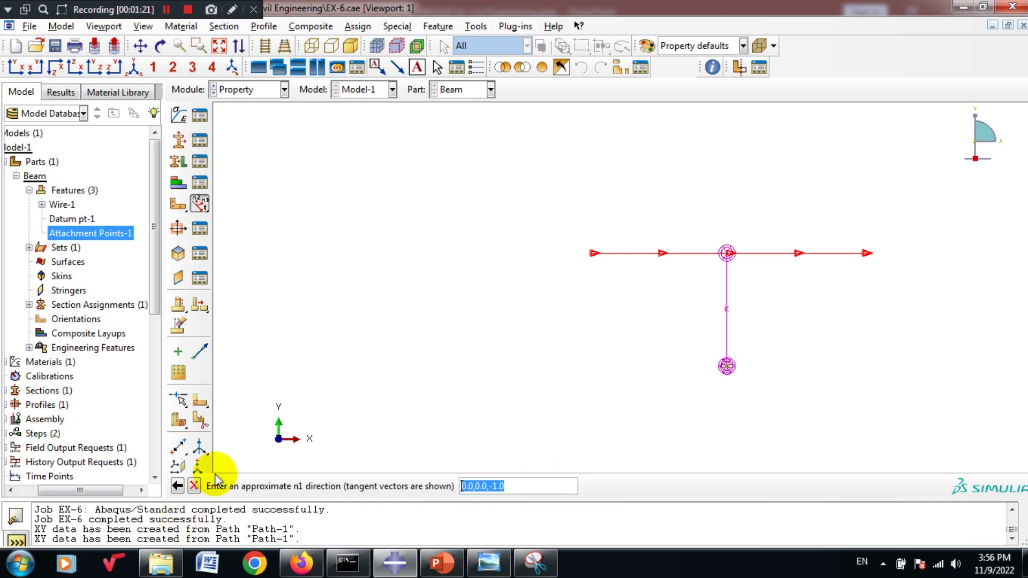
pyautogui.click(196, 486)
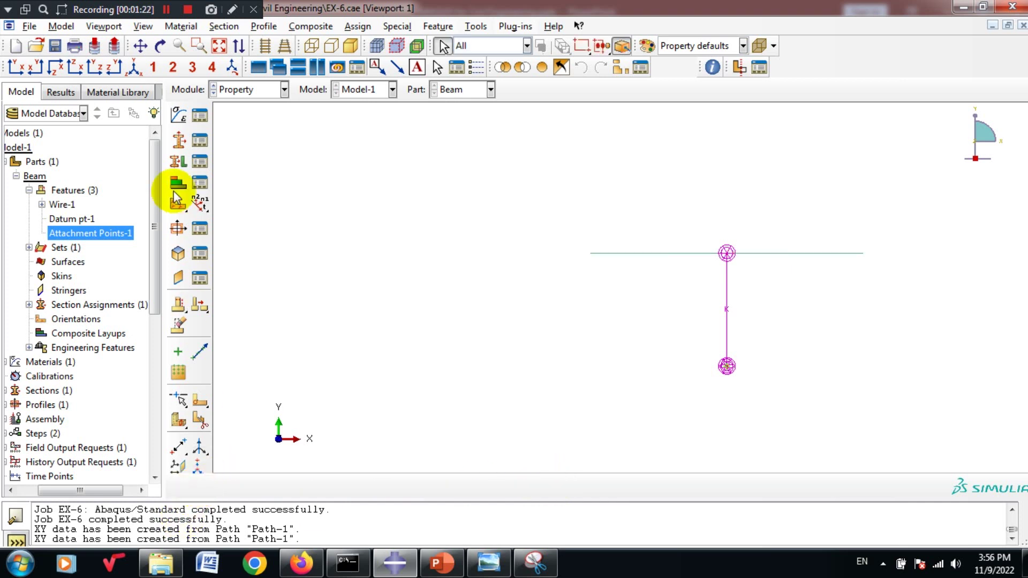
# Review the point pair, axis and spring stiffness of the two-point Springs/Dashpots-1 definition.
pyautogui.click(239, 48)
pyautogui.click(219, 46)
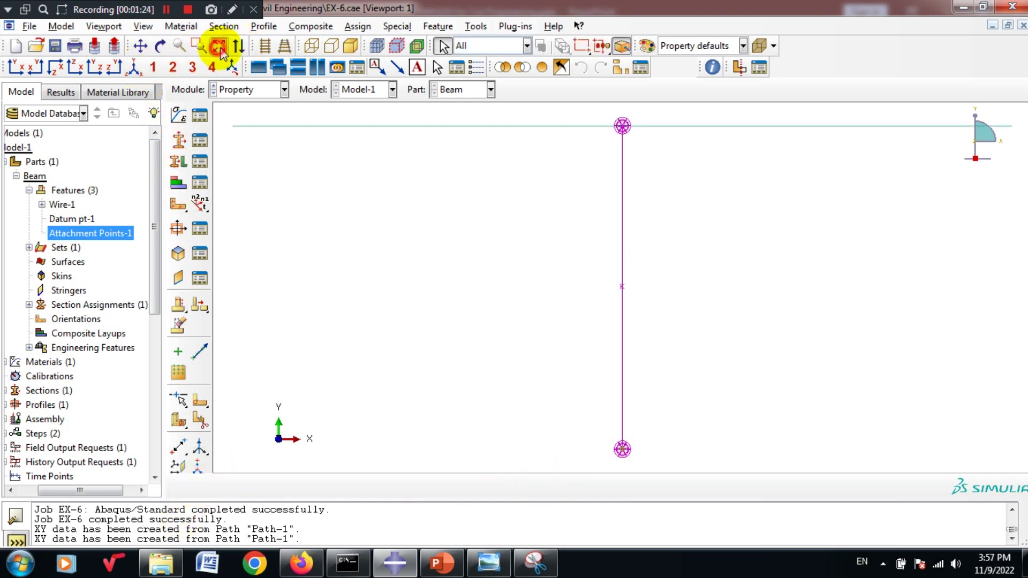
pyautogui.click(396, 27)
pyautogui.moveTo(429, 89)
pyautogui.click(503, 89)
pyautogui.click(97, 278)
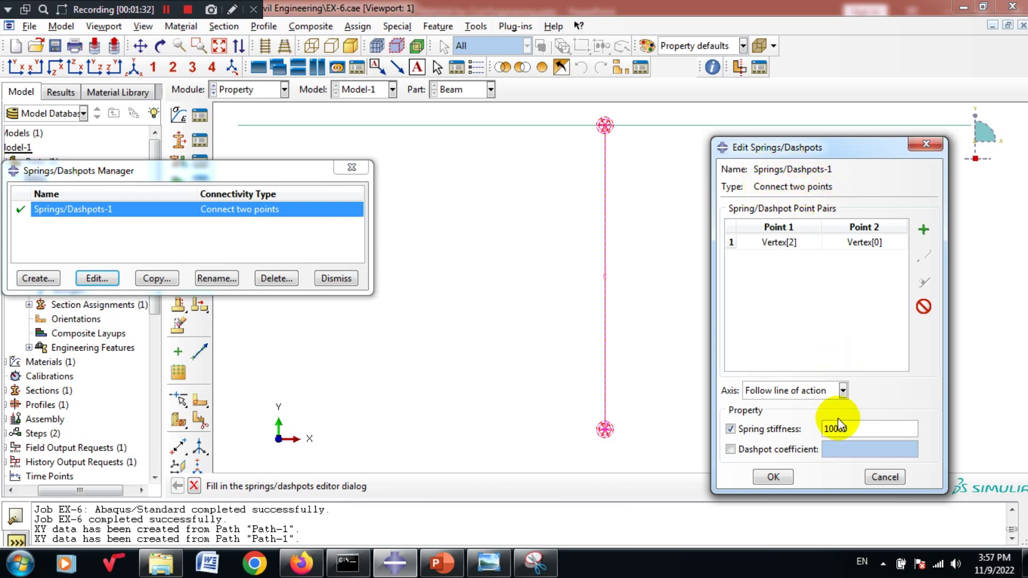
pyautogui.moveTo(870, 429); pyautogui.dragTo(811, 428)
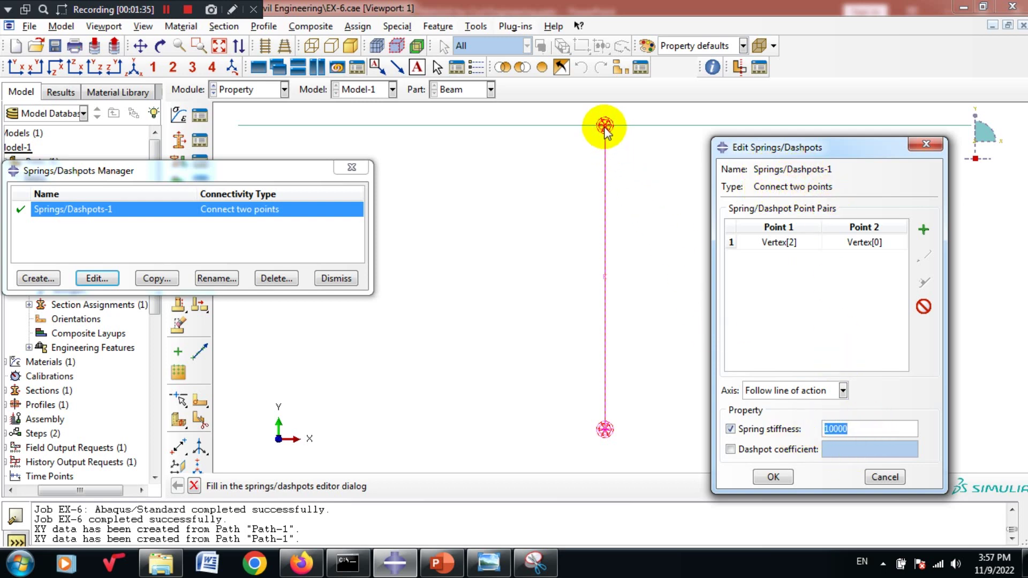
pyautogui.click(351, 167)
# Inspect the offsets of Datum pt-1 and the Attachment Points-1 feature, cancelling both edits.
pyautogui.click(61, 234)
pyautogui.doubleClick(69, 219)
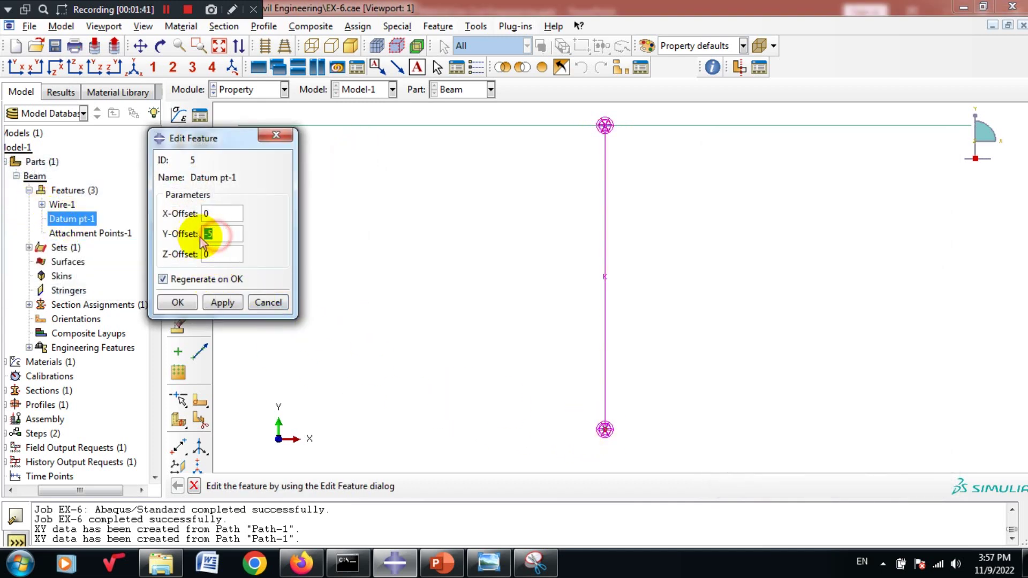
pyautogui.click(266, 304)
pyautogui.doubleClick(102, 234)
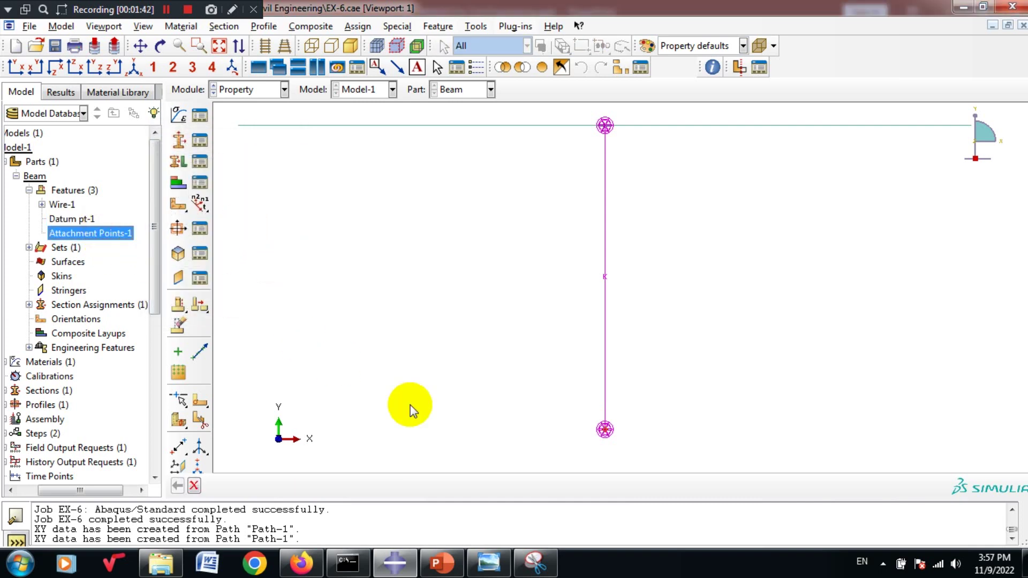
pyautogui.click(195, 487)
# In the Step module, review the basic, incrementation and solver settings of the Static, General step EX-6.
pyautogui.click(265, 89)
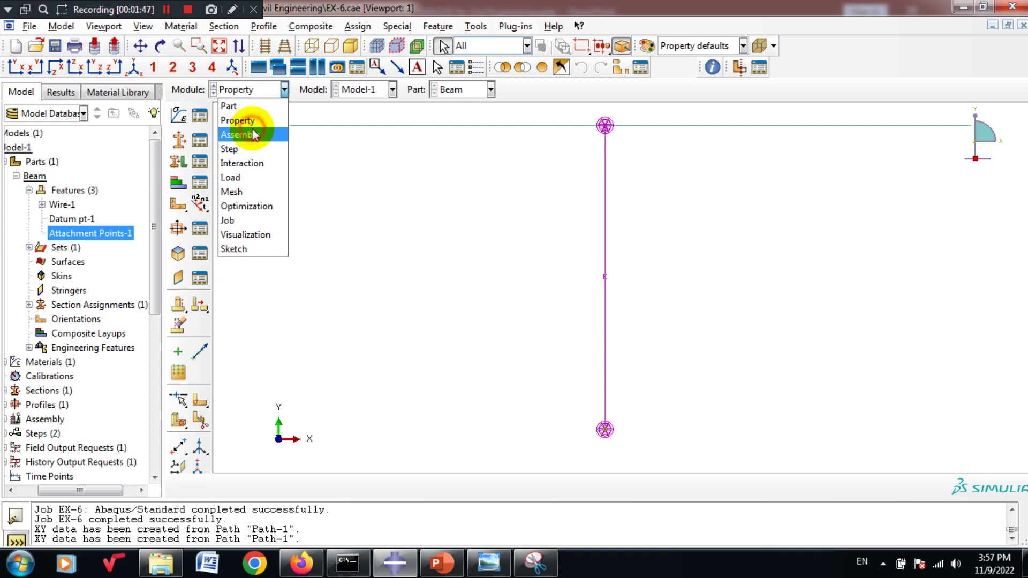
pyautogui.click(254, 134)
pyautogui.click(230, 90)
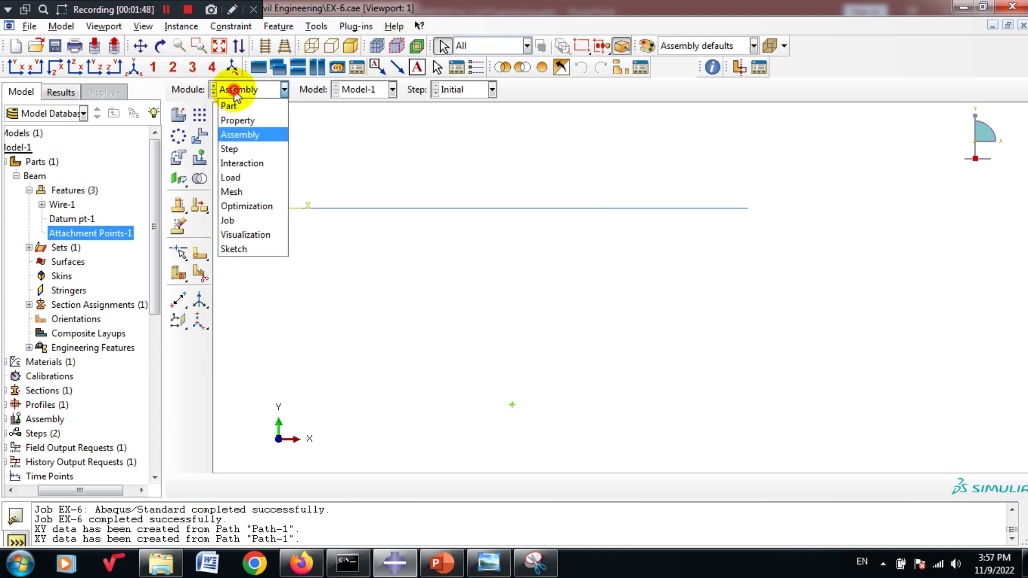
pyautogui.click(263, 153)
pyautogui.click(200, 117)
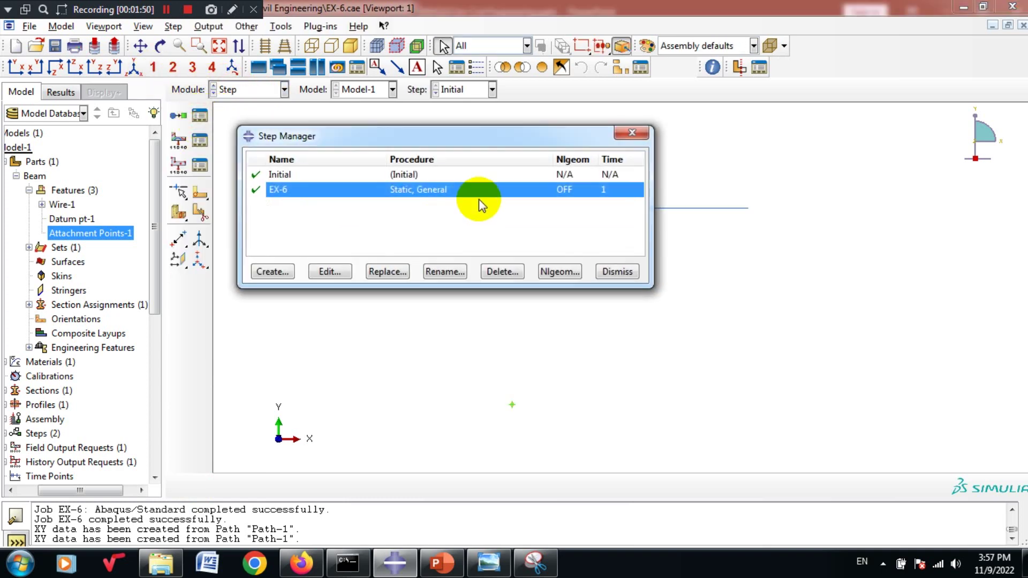
pyautogui.click(341, 271)
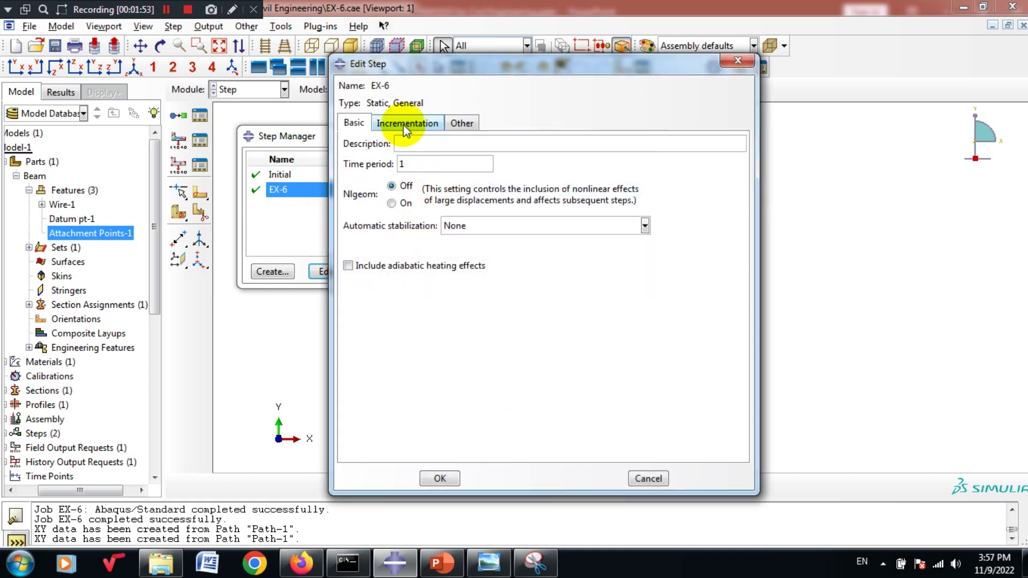
pyautogui.click(405, 124)
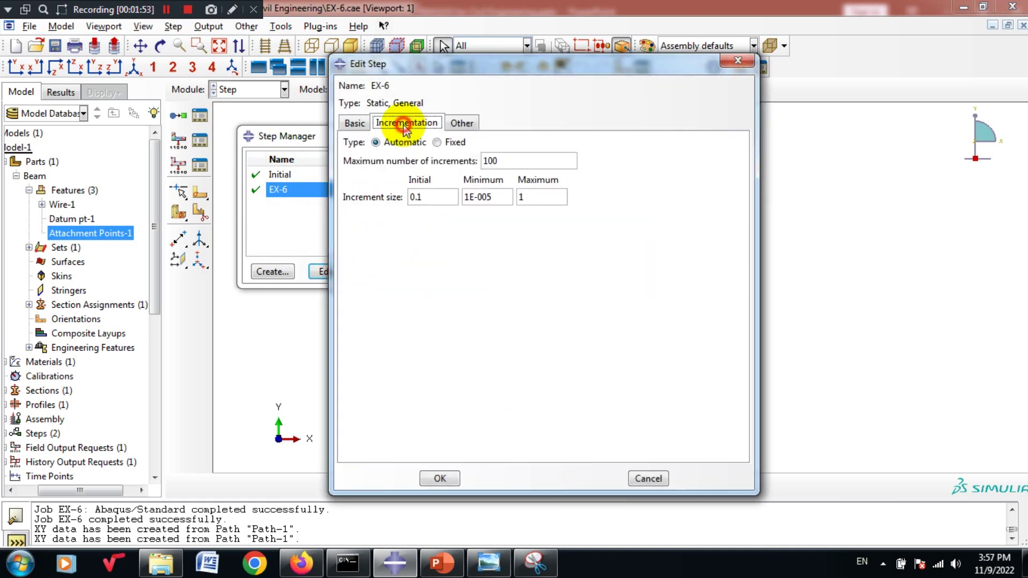
pyautogui.click(464, 124)
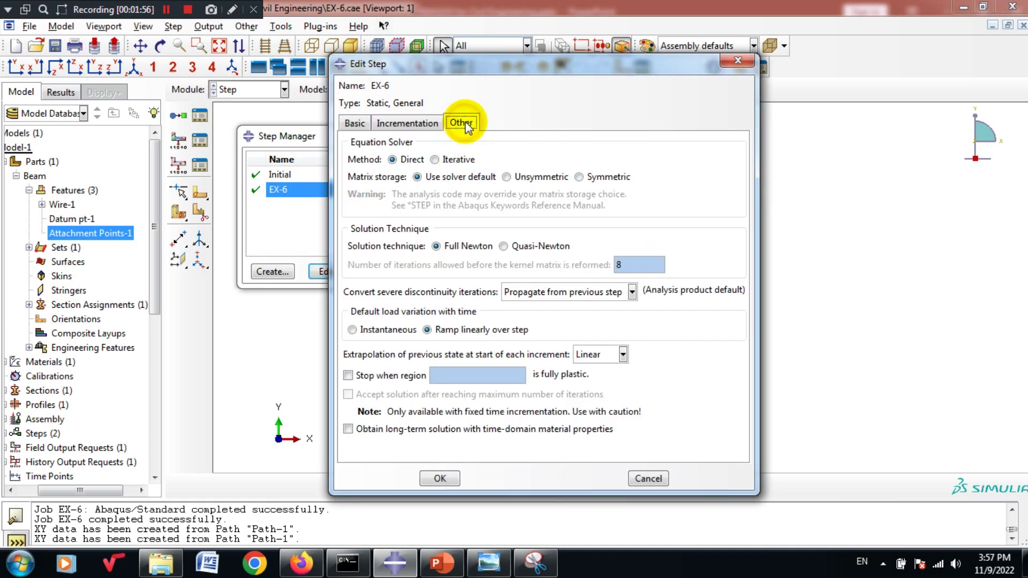
pyautogui.click(440, 478)
pyautogui.click(632, 133)
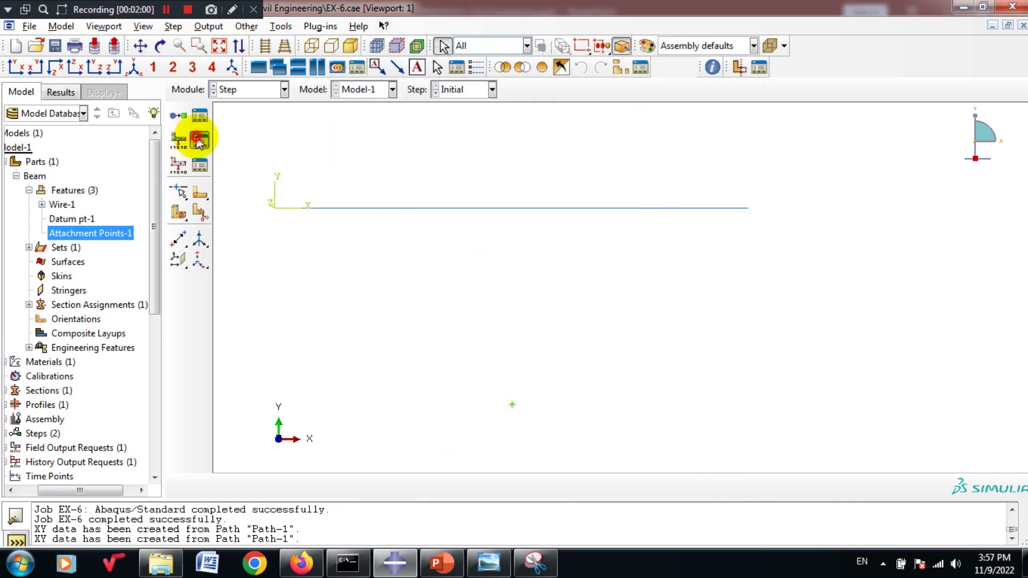
# Review the output variables selected in field output request F-Output-1, cancelling the edit.
pyautogui.click(199, 141)
pyautogui.click(703, 164)
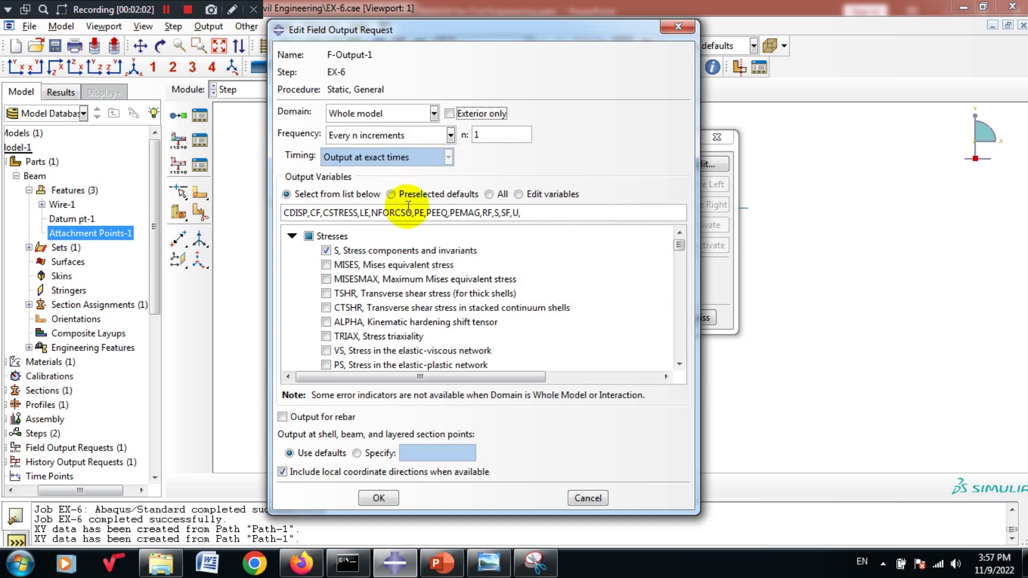
pyautogui.scroll(-5, 350, 274)
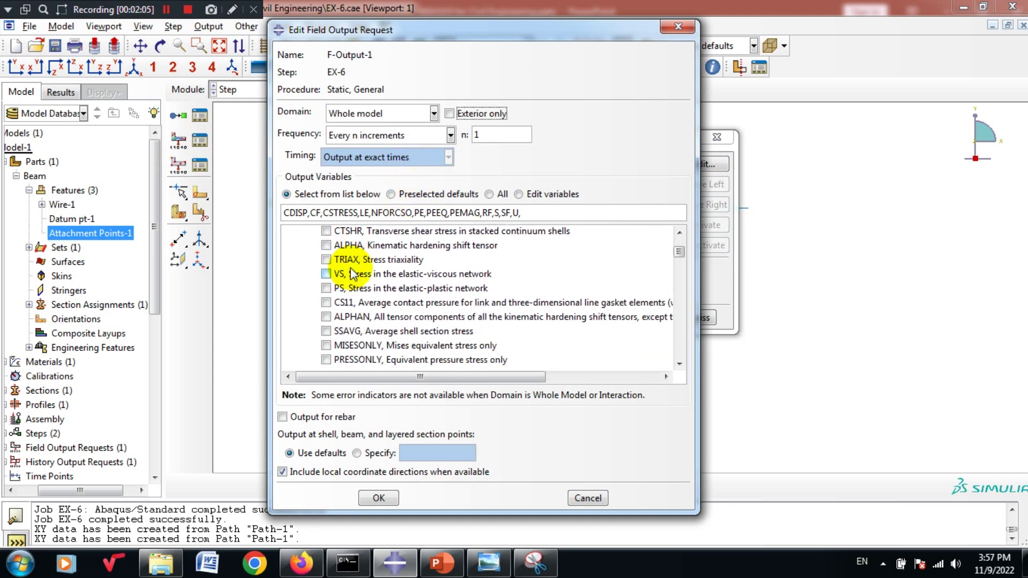
pyautogui.scroll(-7, 350, 275)
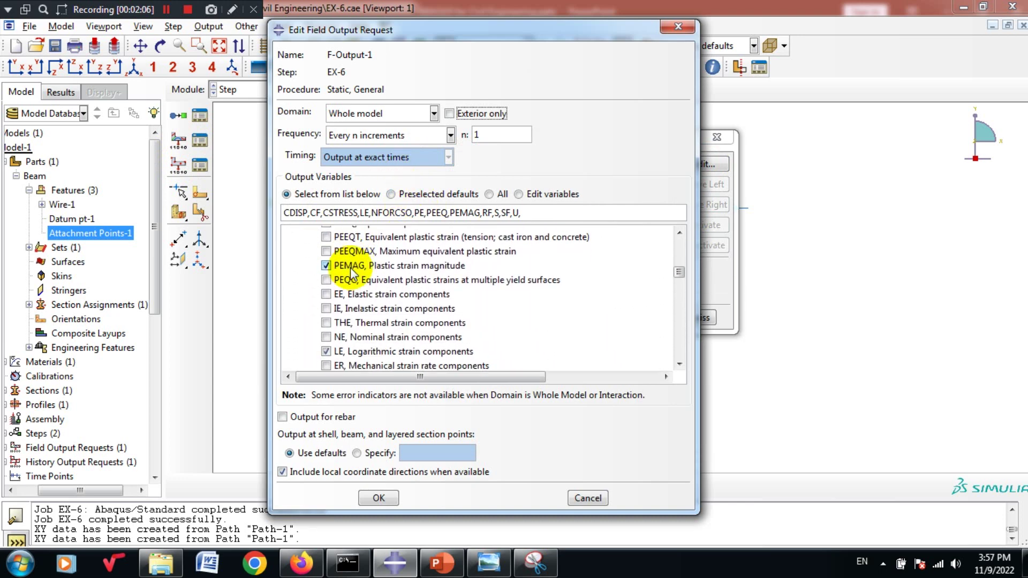
pyautogui.scroll(-8, 351, 270)
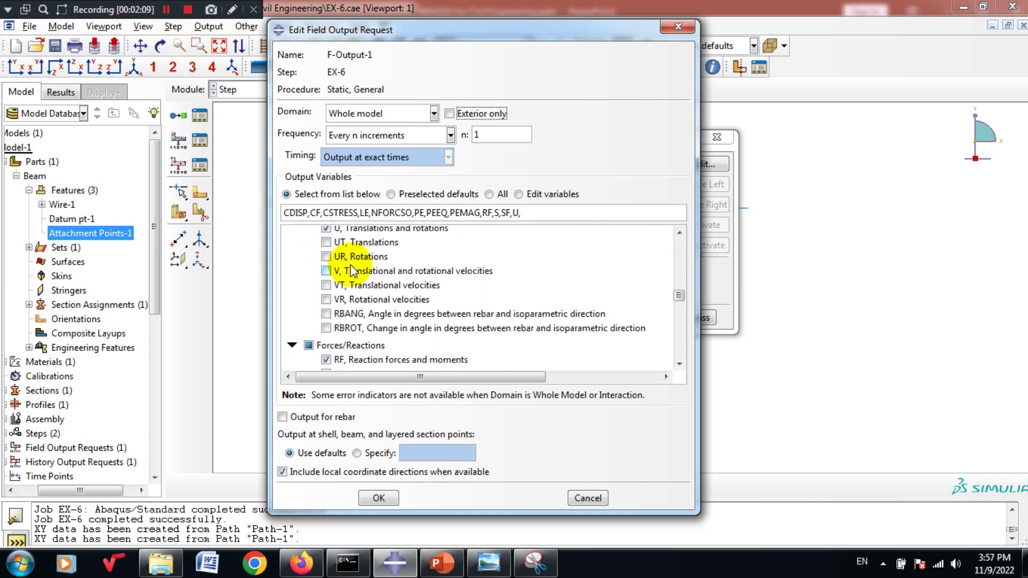
pyautogui.scroll(-6, 352, 268)
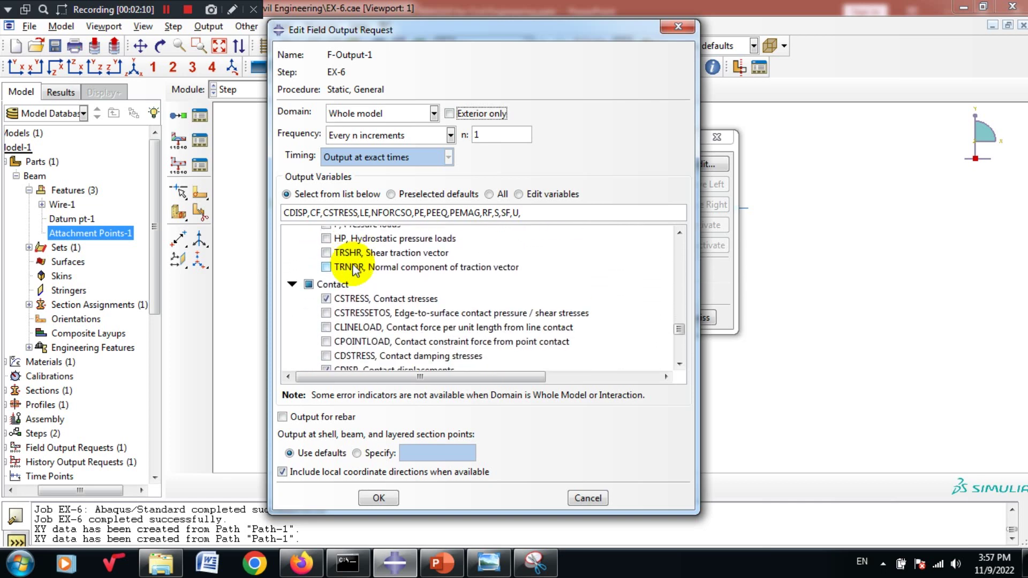
pyautogui.scroll(-6, 354, 269)
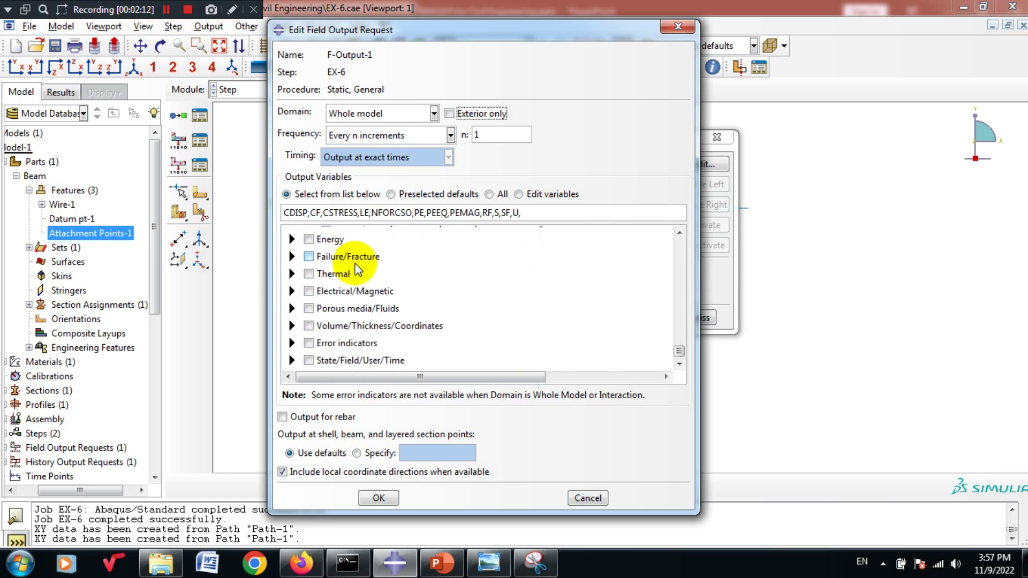
pyautogui.scroll(10, 356, 262)
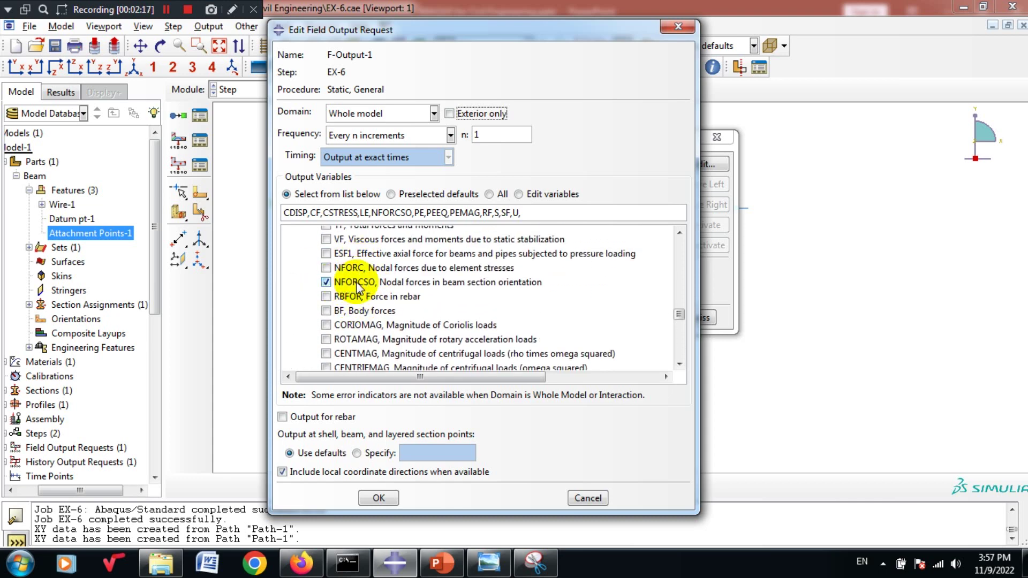
pyautogui.click(588, 498)
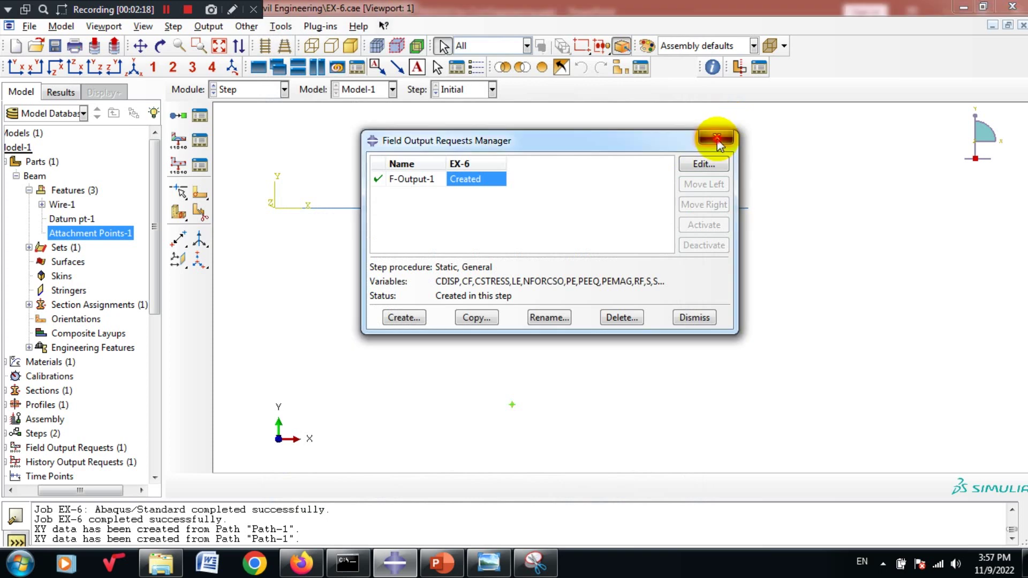
pyautogui.click(717, 136)
# In the Load module, inspect the type and region of the Fixed boundary condition without changing it.
pyautogui.click(259, 91)
pyautogui.click(236, 176)
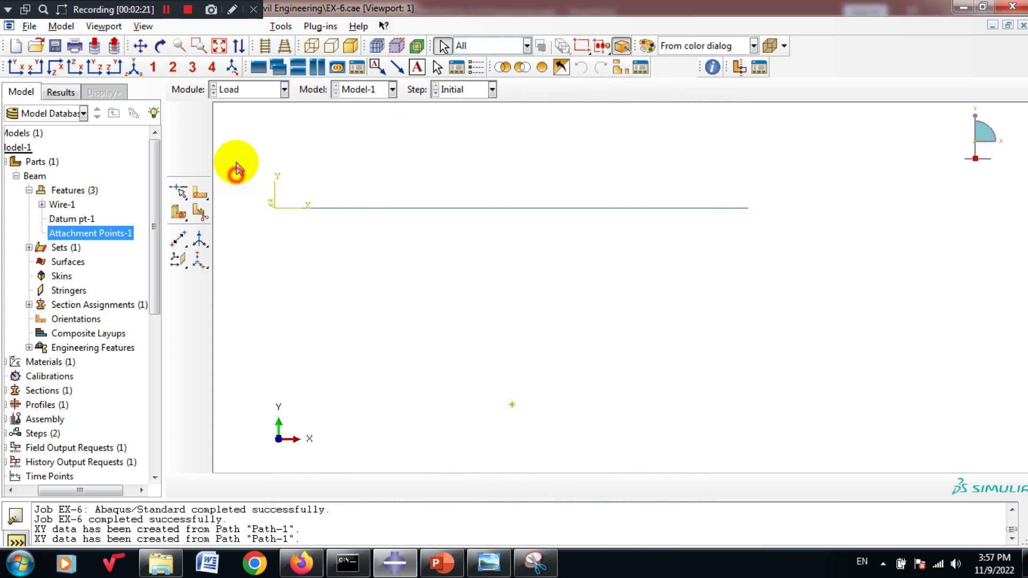
pyautogui.click(199, 139)
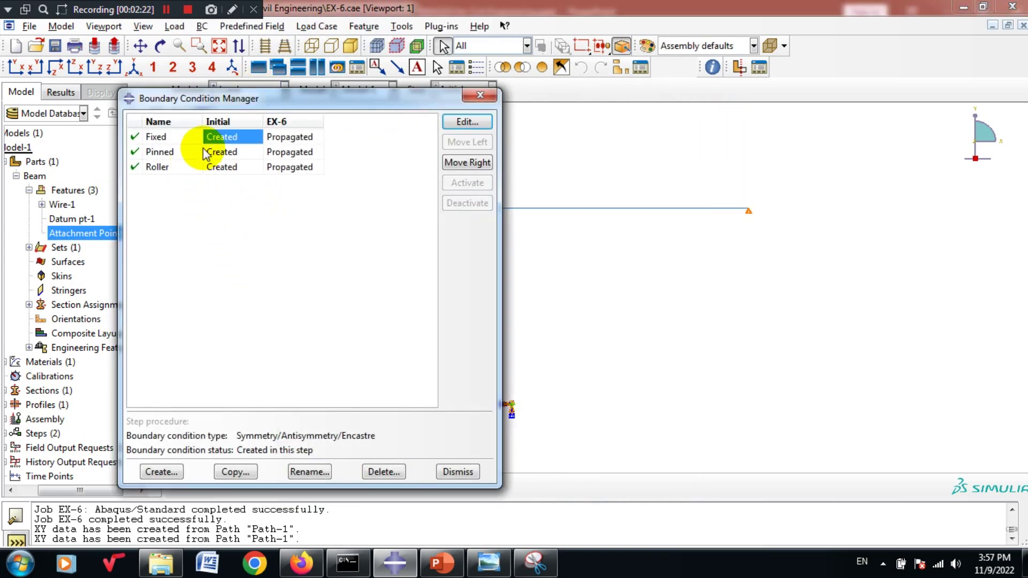
pyautogui.click(464, 124)
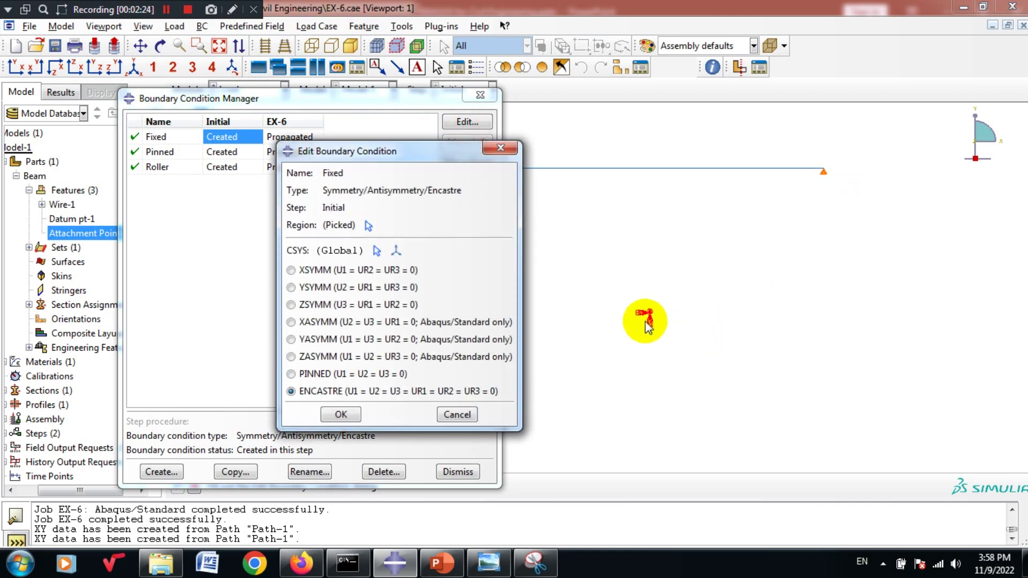
pyautogui.click(500, 148)
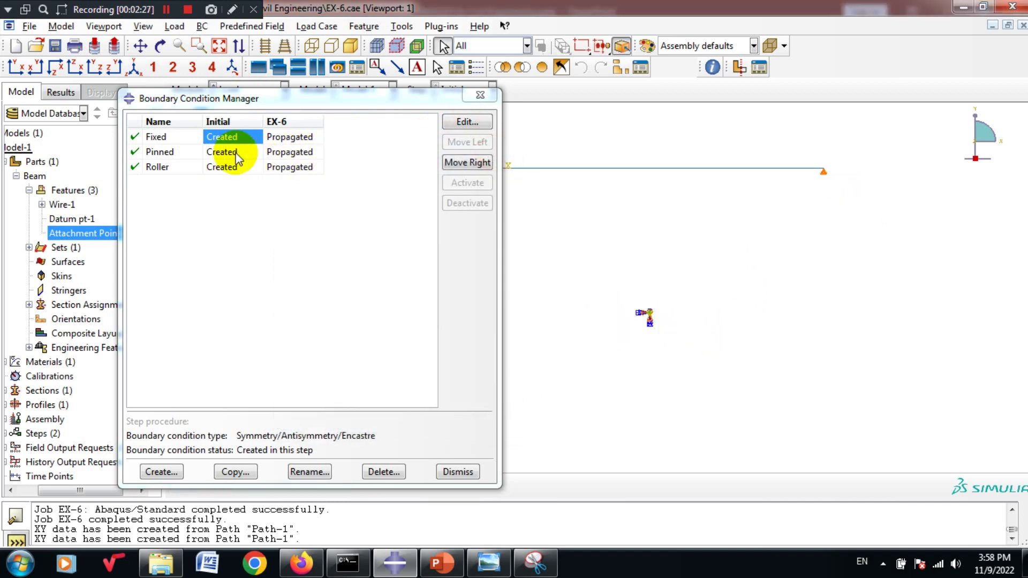
# Check which degrees of freedom the Pinned and Roller boundary conditions restrain, leaving both definitions unedited.
pyautogui.click(230, 152)
pyautogui.click(456, 125)
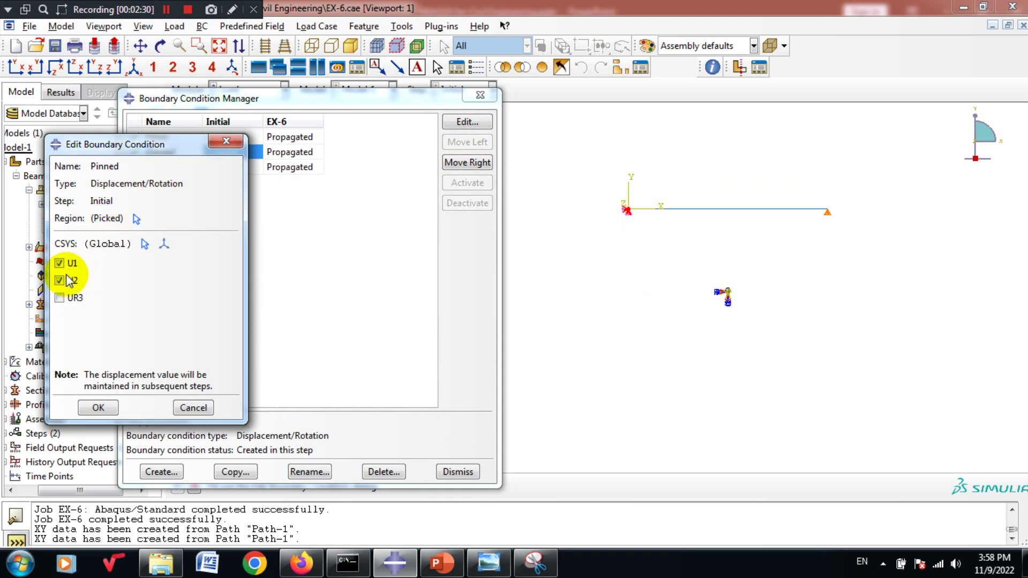
pyautogui.click(226, 140)
pyautogui.click(236, 167)
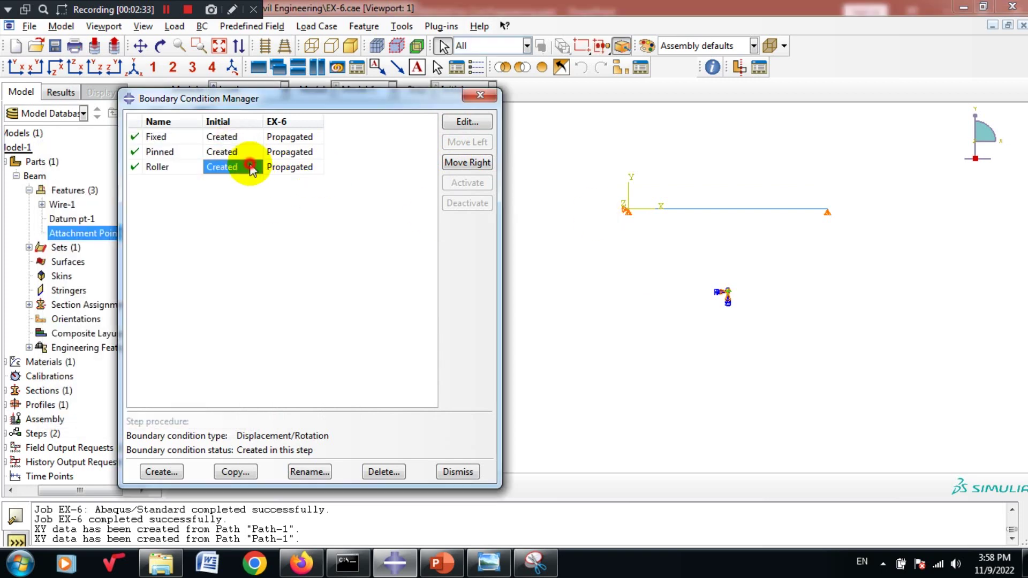
pyautogui.click(460, 124)
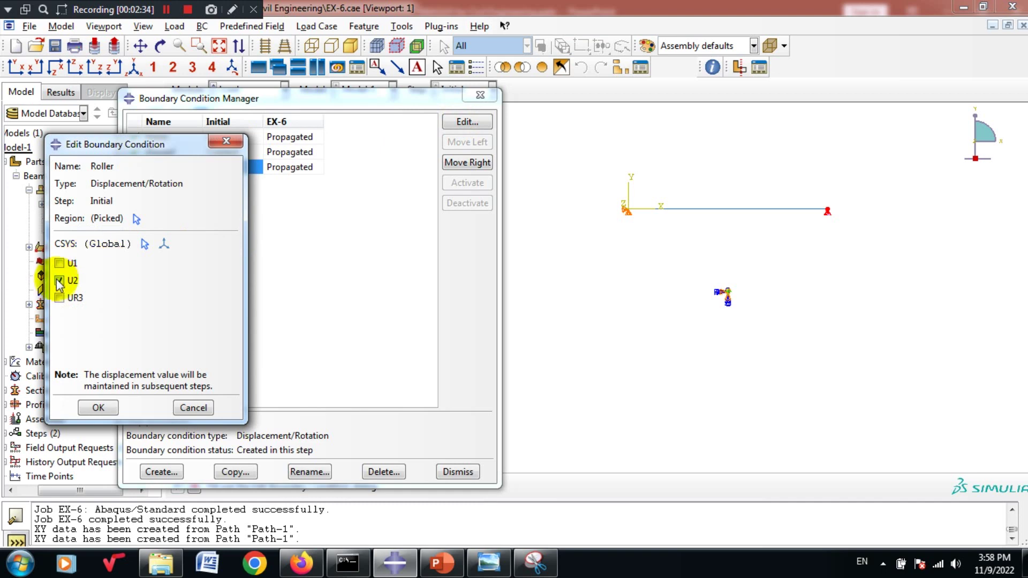
pyautogui.click(226, 141)
pyautogui.click(480, 95)
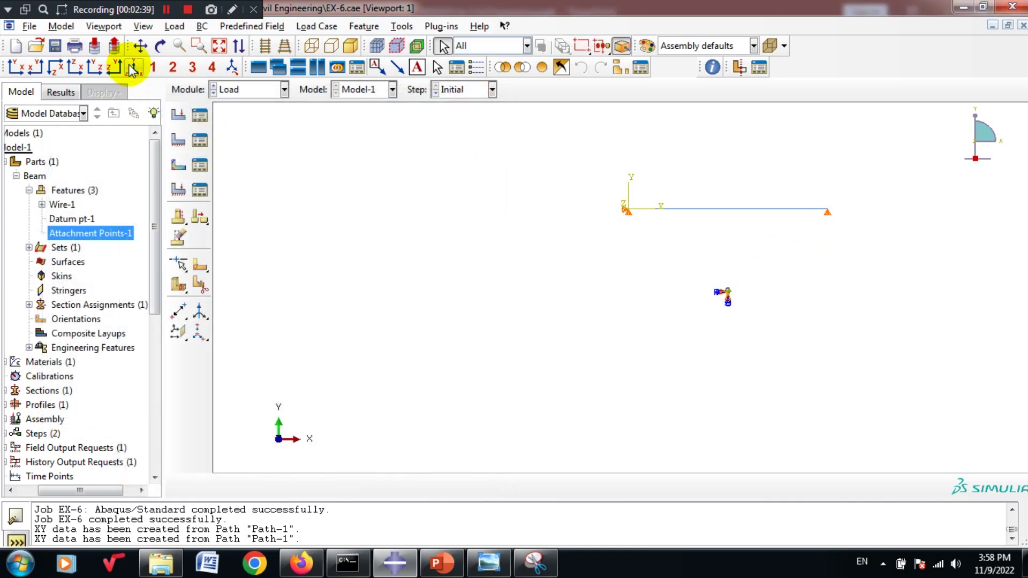
# Review the expression of the Left analytical field.
pyautogui.click(219, 46)
pyautogui.click(402, 28)
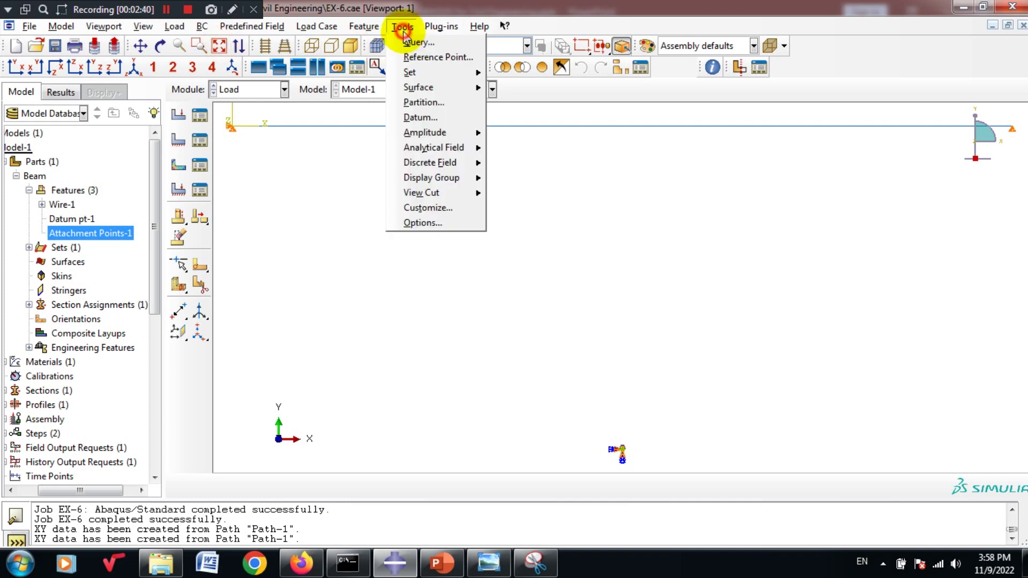
pyautogui.moveTo(444, 148)
pyautogui.click(514, 150)
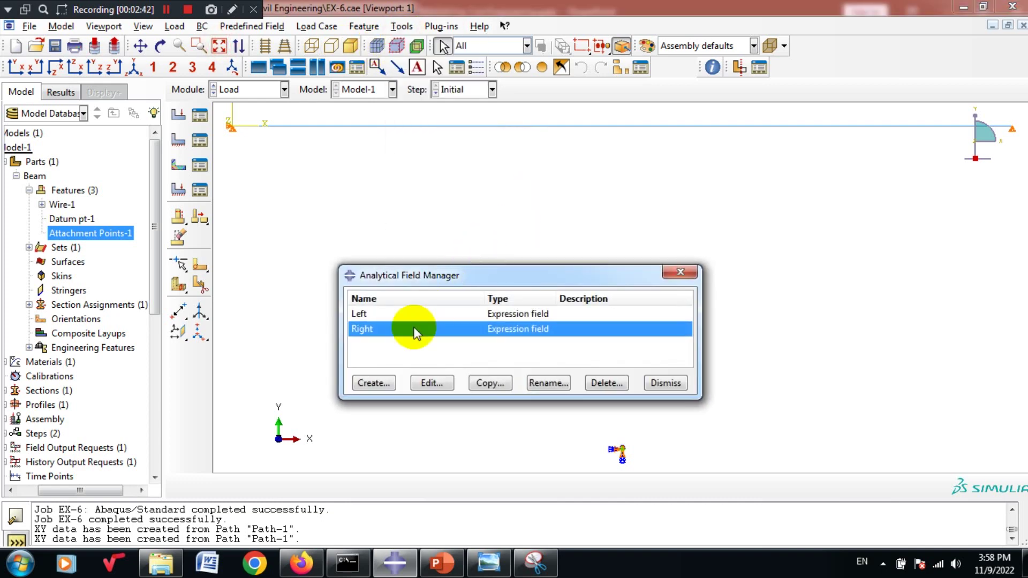
pyautogui.click(413, 314)
pyautogui.click(431, 383)
pyautogui.moveTo(406, 207); pyautogui.dragTo(298, 207)
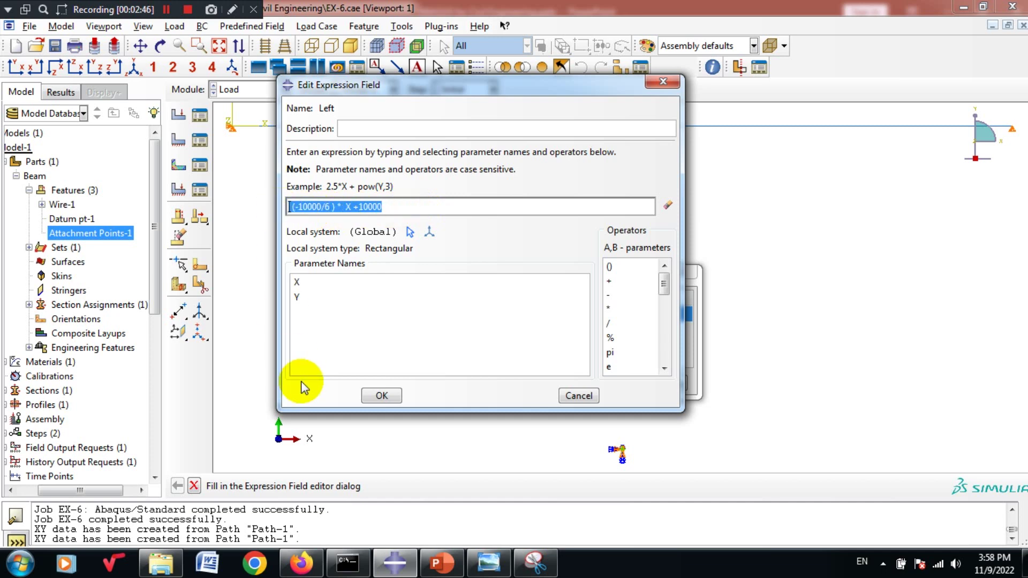
# Inspect the distribution and Component 2 of the Left Side line load, cancelling the edit.
pyautogui.click(203, 117)
pyautogui.click(178, 194)
pyautogui.click(414, 178)
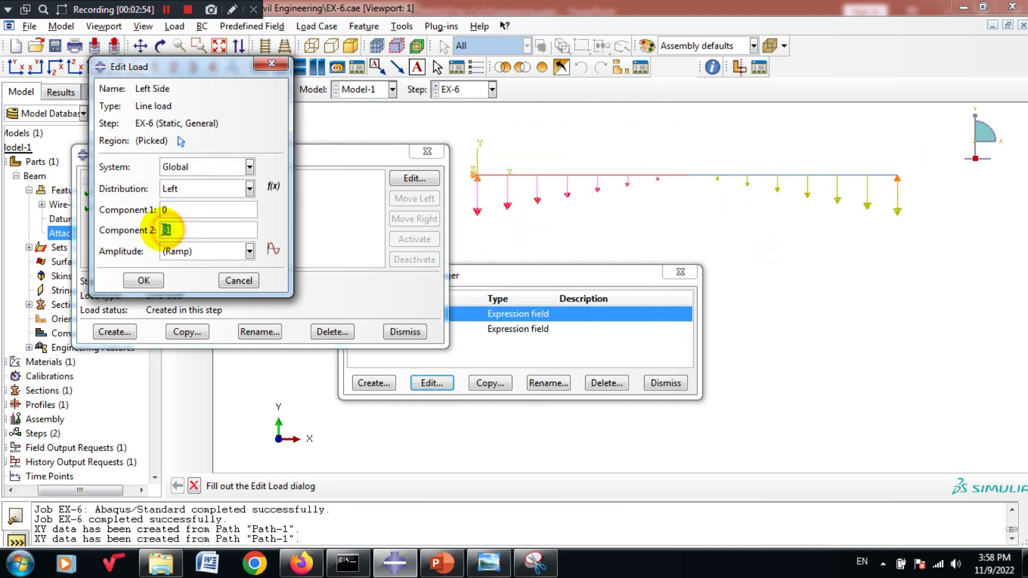
pyautogui.click(238, 280)
# Review the expression of the Right analytical field, cancelling the edit.
pyautogui.click(522, 329)
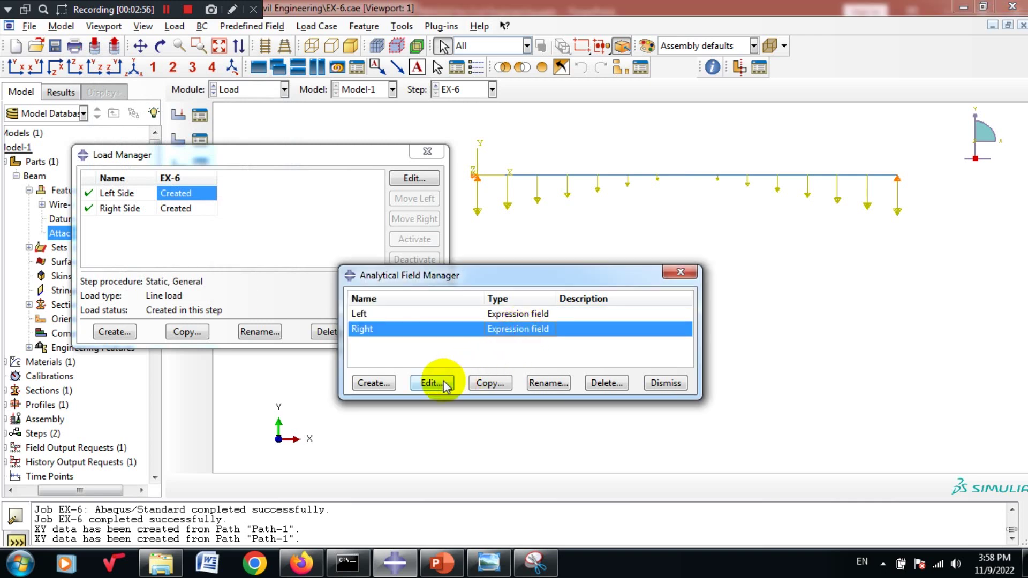
pyautogui.click(432, 383)
pyautogui.tripleClick(390, 207)
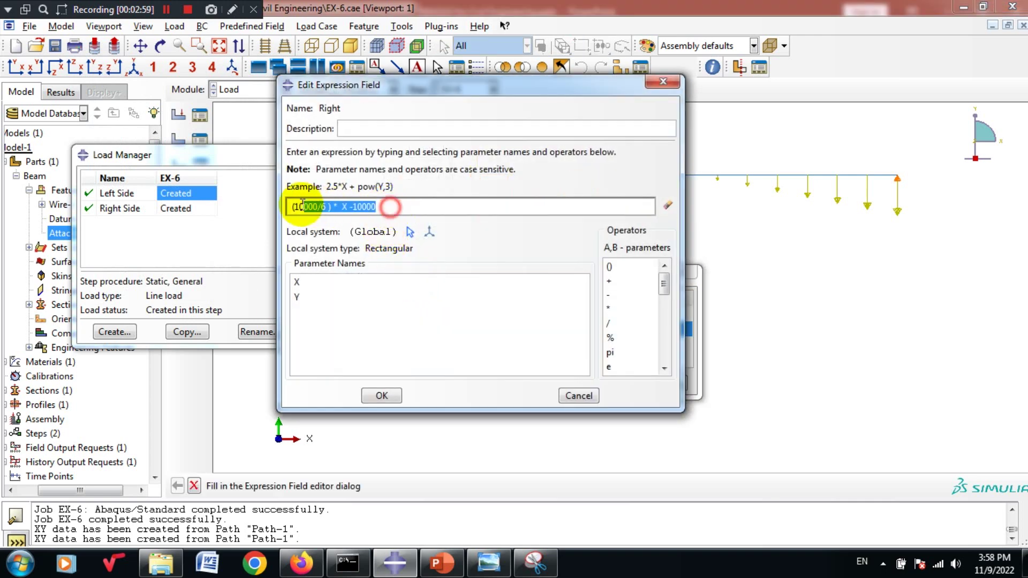
pyautogui.click(572, 398)
# Inspect the distribution and Component 2 of the Right Side line load, then close the load and analytical field managers.
pyautogui.click(195, 209)
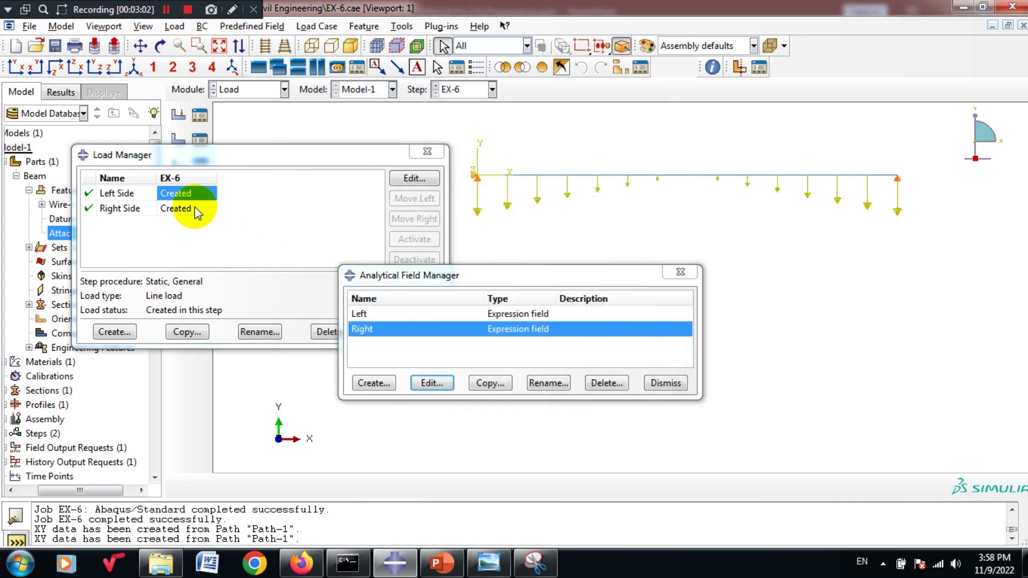
pyautogui.click(415, 179)
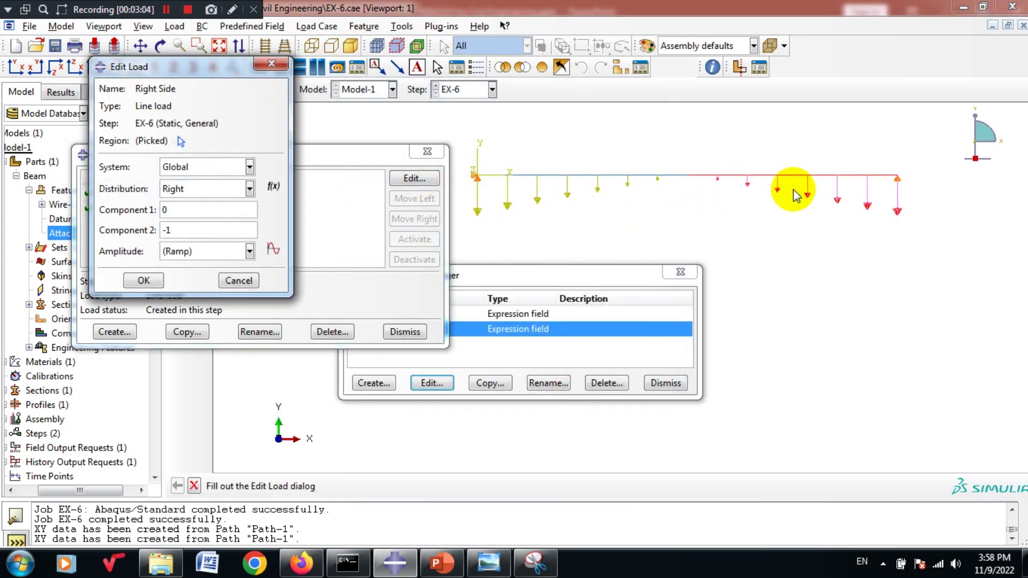
pyautogui.doubleClick(186, 229)
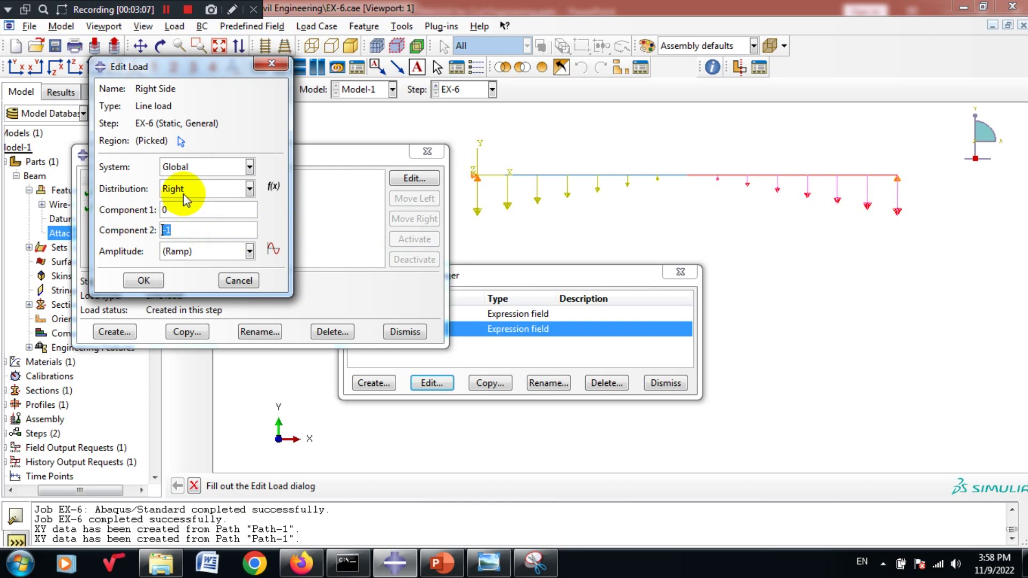
pyautogui.click(238, 280)
pyautogui.click(428, 152)
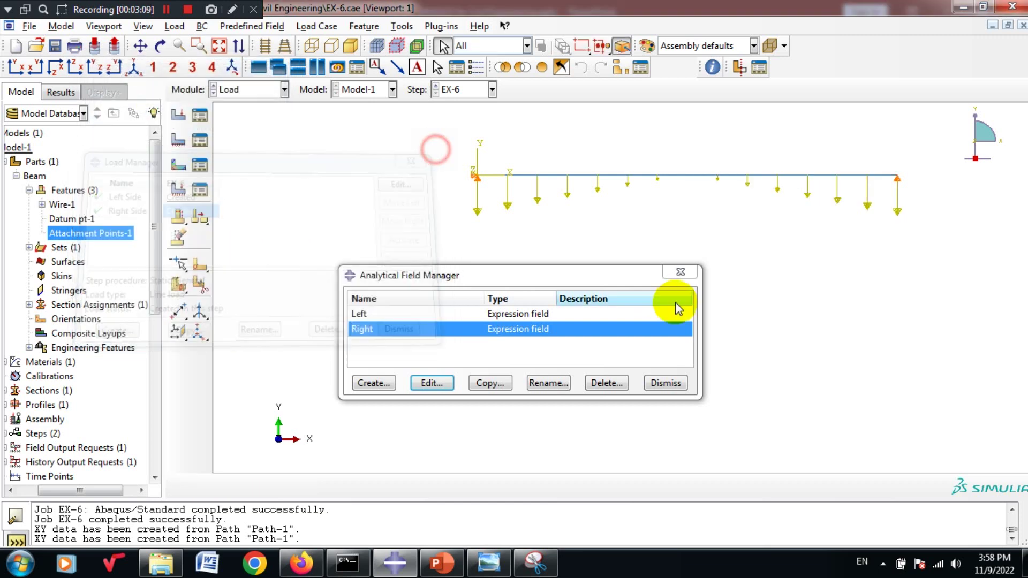
pyautogui.click(679, 275)
# In the Mesh module, check the approximate element size of the local seeds on the whole beam, cancelling the edit.
pyautogui.click(219, 46)
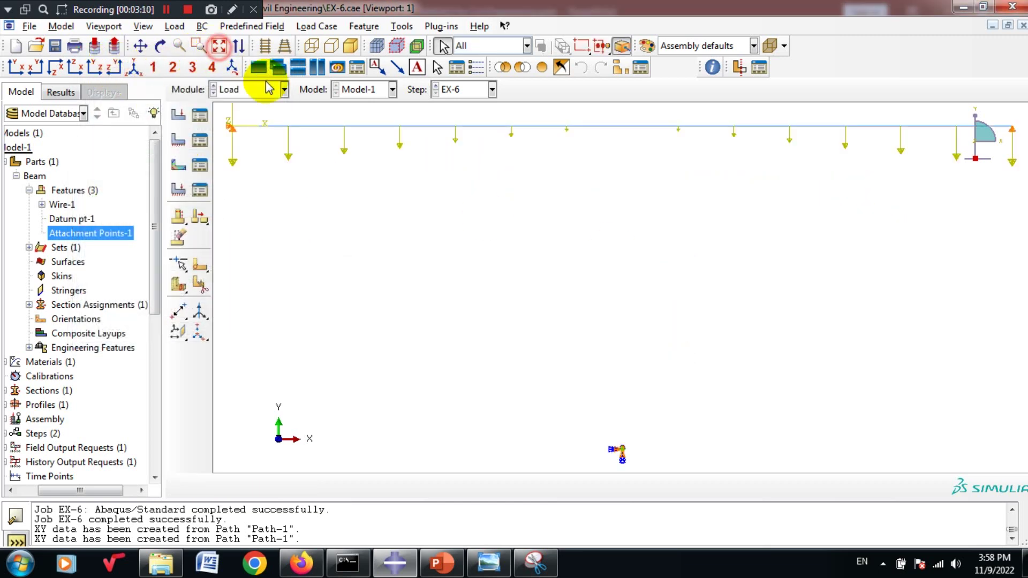
pyautogui.click(256, 92)
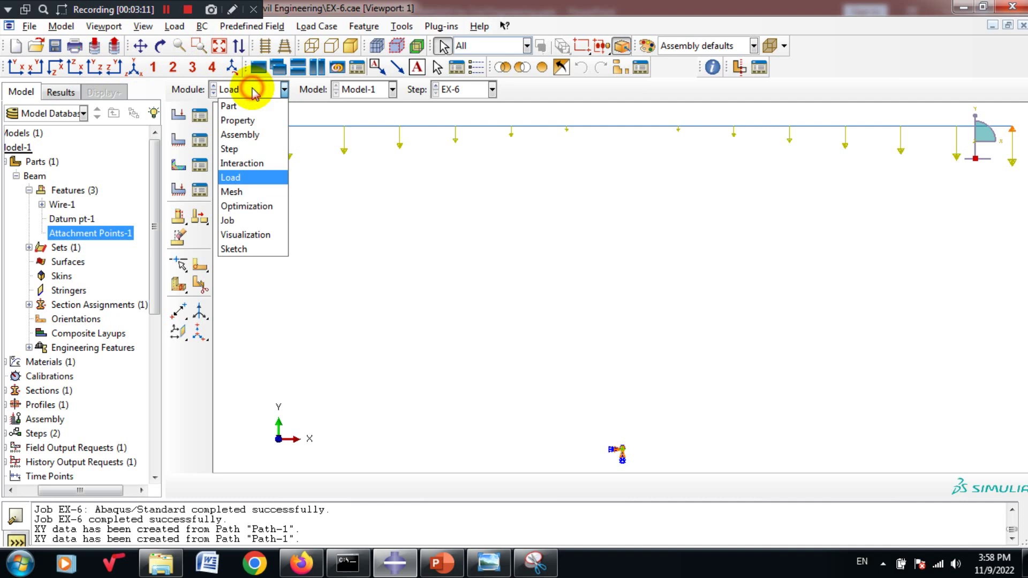
pyautogui.click(235, 193)
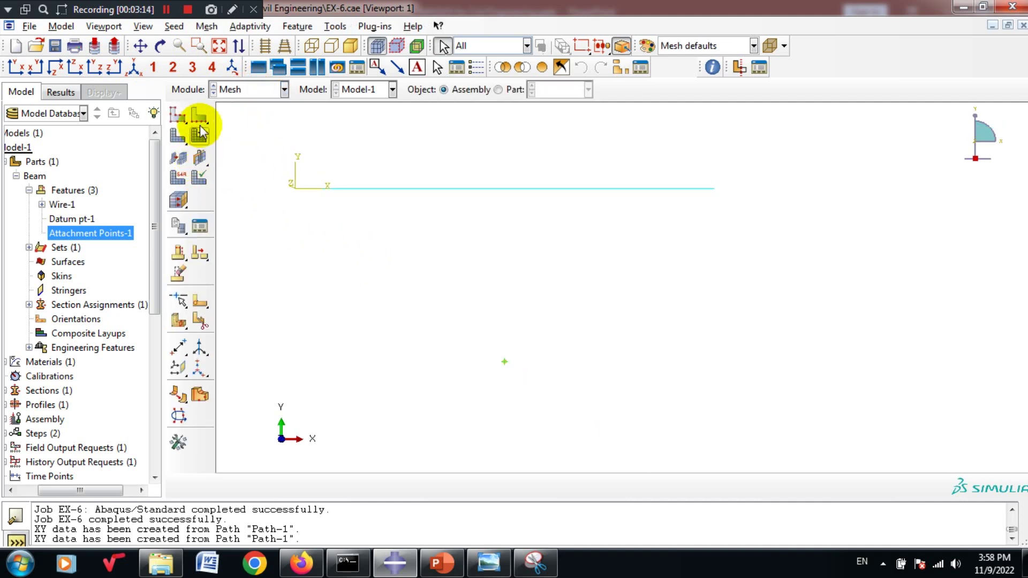
pyautogui.click(200, 133)
pyautogui.moveTo(757, 142); pyautogui.dragTo(244, 257)
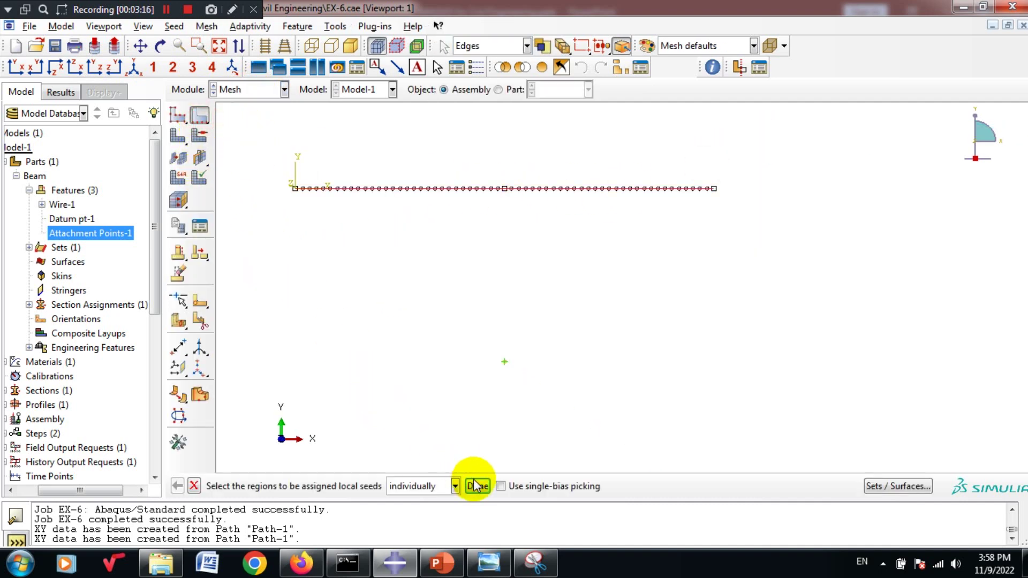
pyautogui.click(474, 486)
pyautogui.moveTo(138, 227); pyautogui.dragTo(132, 228)
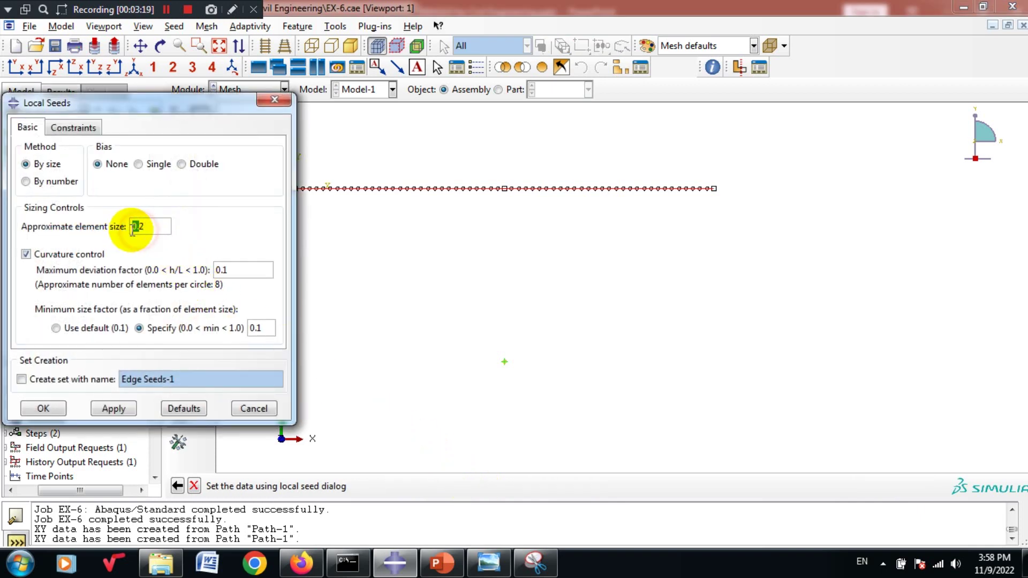
pyautogui.click(249, 408)
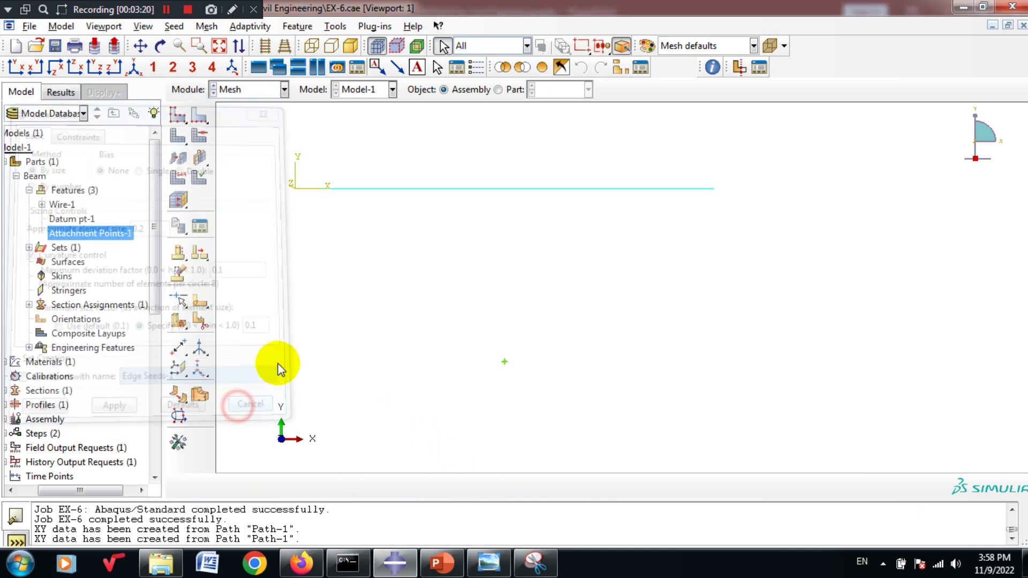
# Query the mesh of the entire assembly for its node and element information.
pyautogui.click(712, 67)
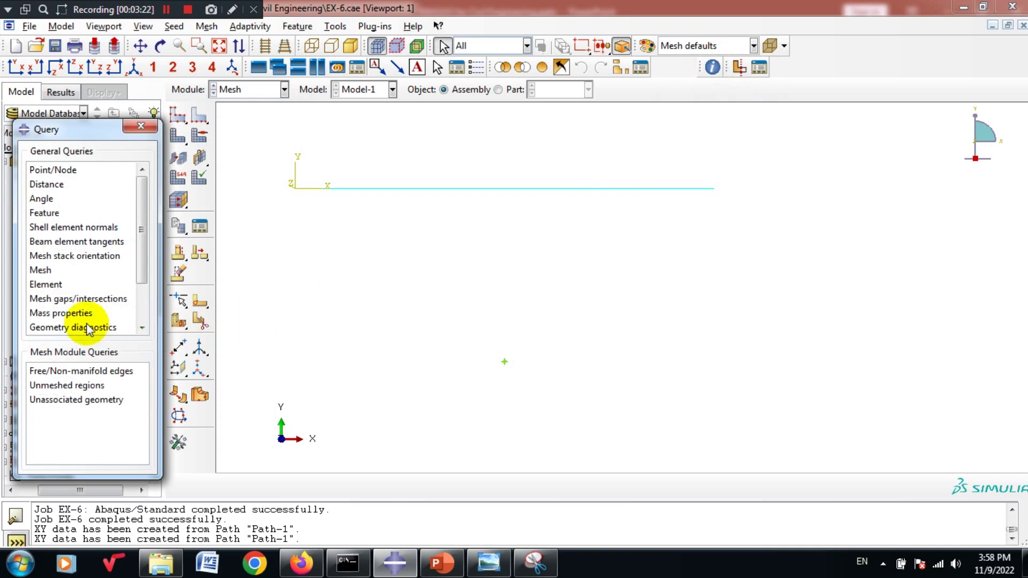
pyautogui.click(40, 270)
pyautogui.moveTo(819, 150); pyautogui.dragTo(271, 257)
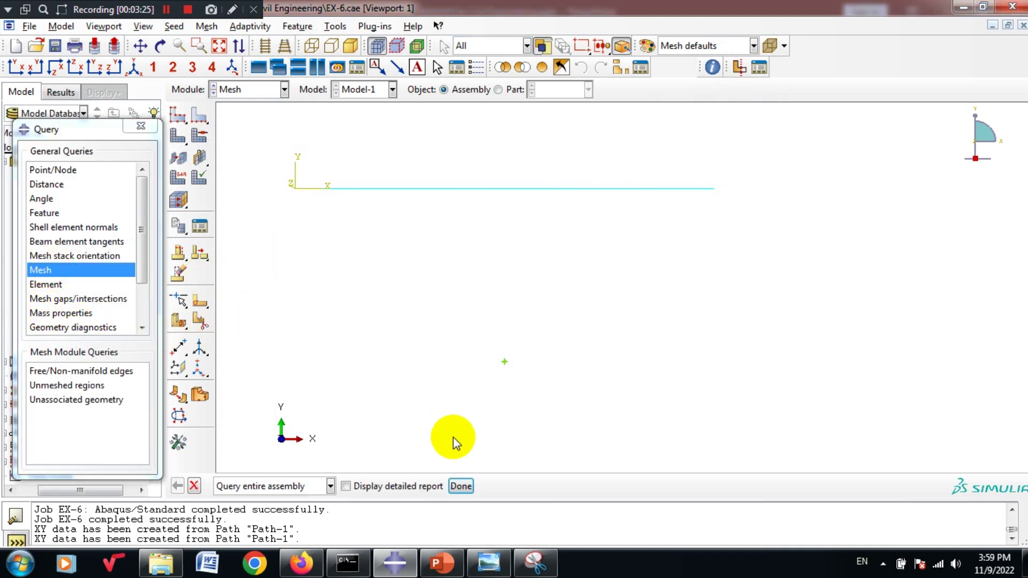
pyautogui.click(456, 486)
pyautogui.click(141, 126)
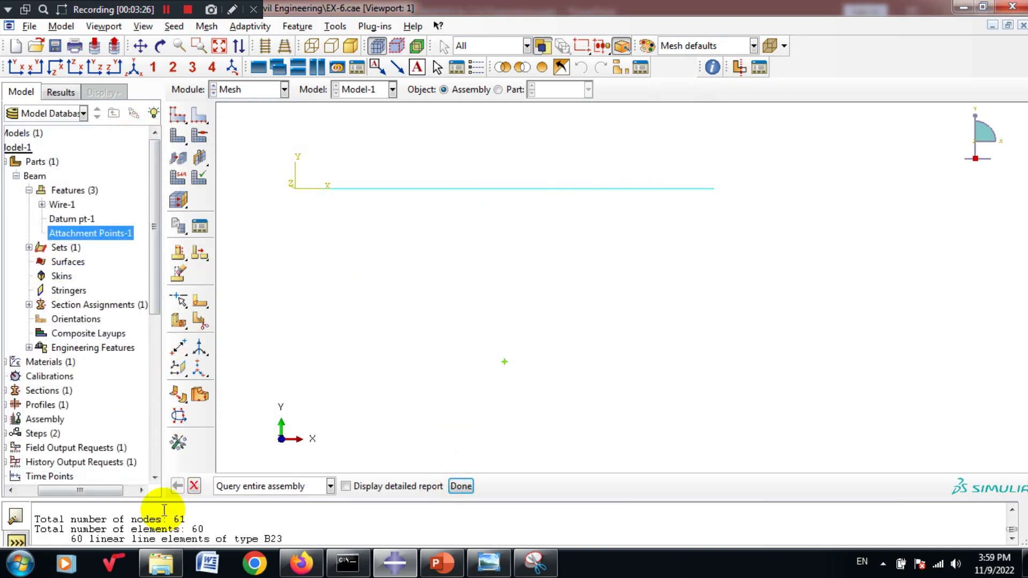
# Check the element type assigned to the whole beam, including its family and formulation, cancelling the edit.
pyautogui.moveTo(191, 530); pyautogui.dragTo(50, 529)
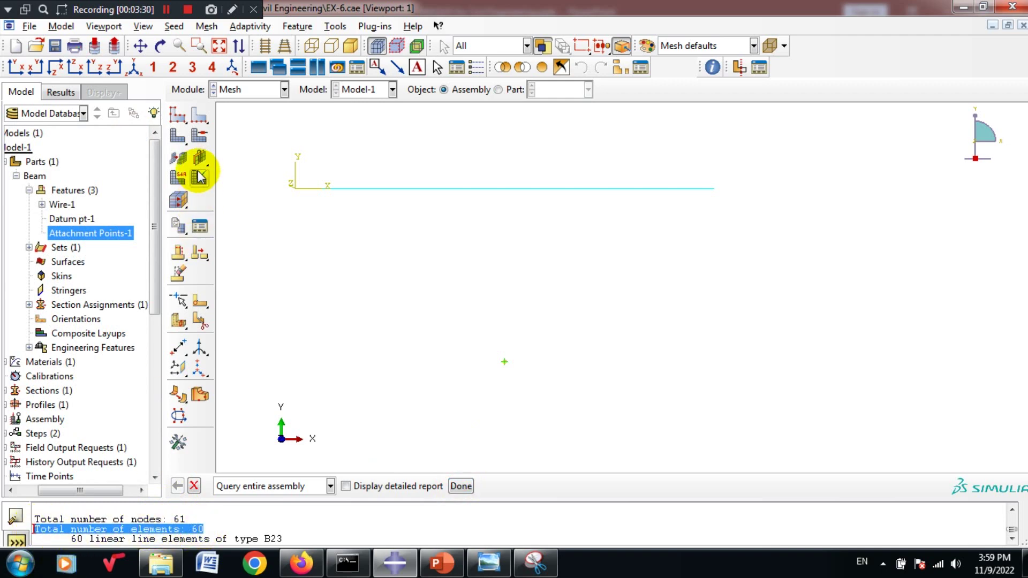
pyautogui.click(180, 177)
pyautogui.moveTo(764, 154); pyautogui.dragTo(258, 264)
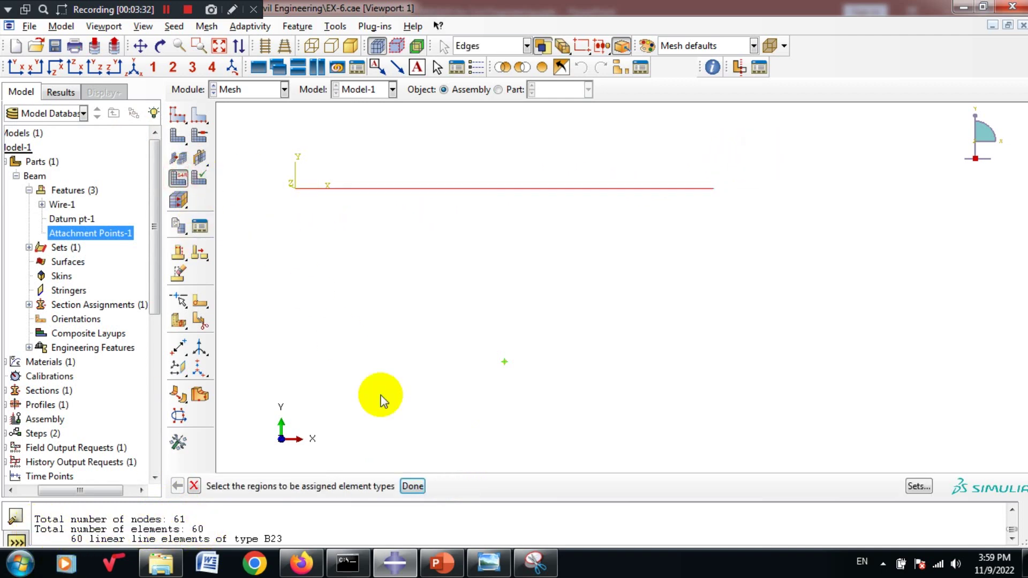
pyautogui.click(412, 486)
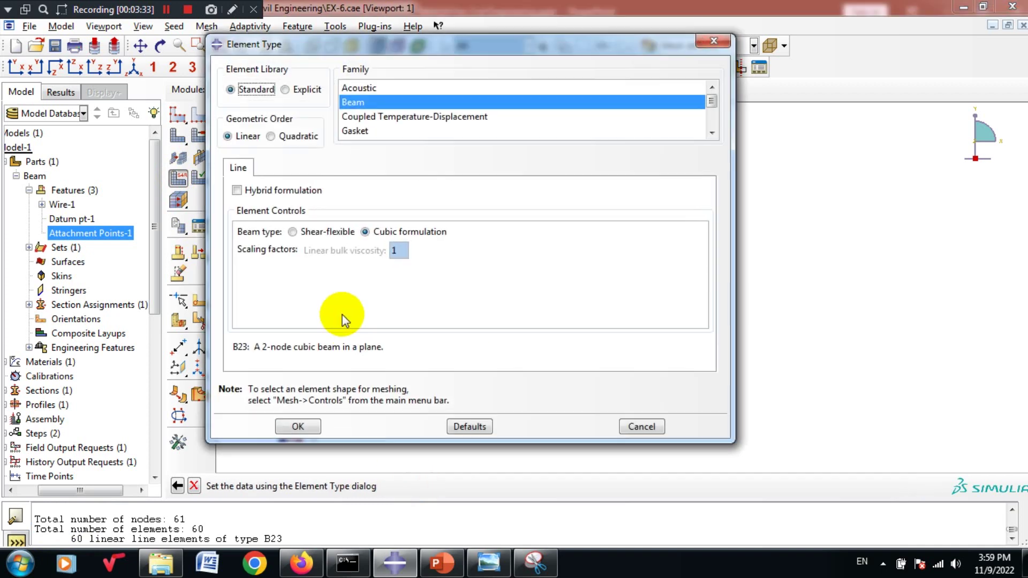
pyautogui.click(386, 233)
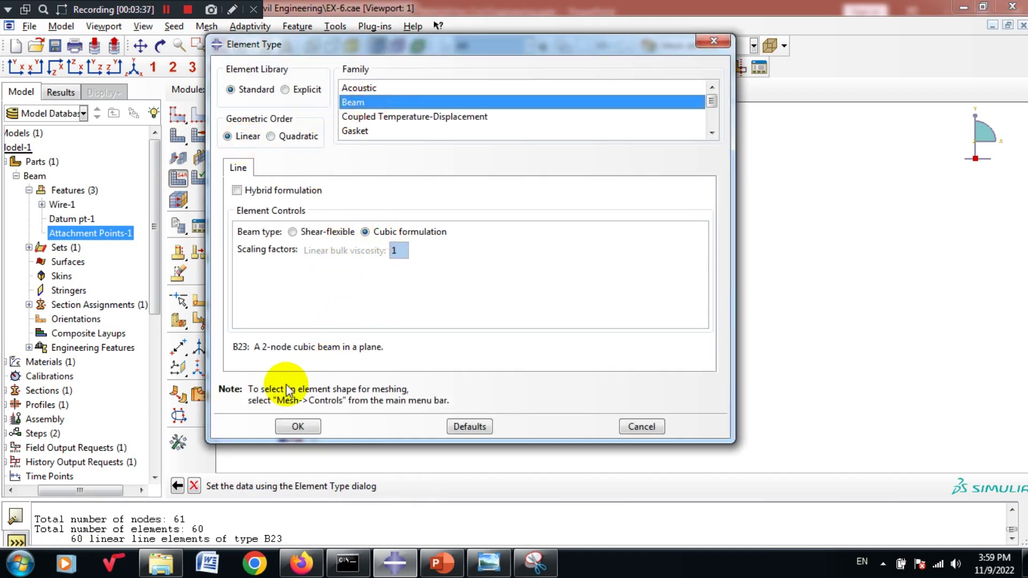
pyautogui.moveTo(231, 346); pyautogui.dragTo(395, 342)
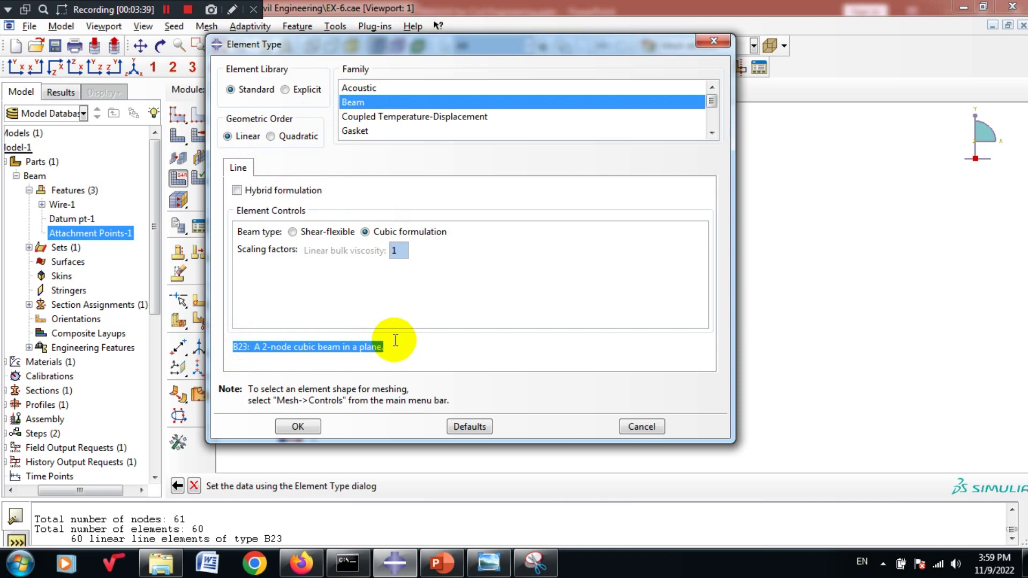
pyautogui.click(643, 427)
# In the Job module, review the EX-6 job's increments and log in its monitor, then close the monitor.
pyautogui.click(264, 89)
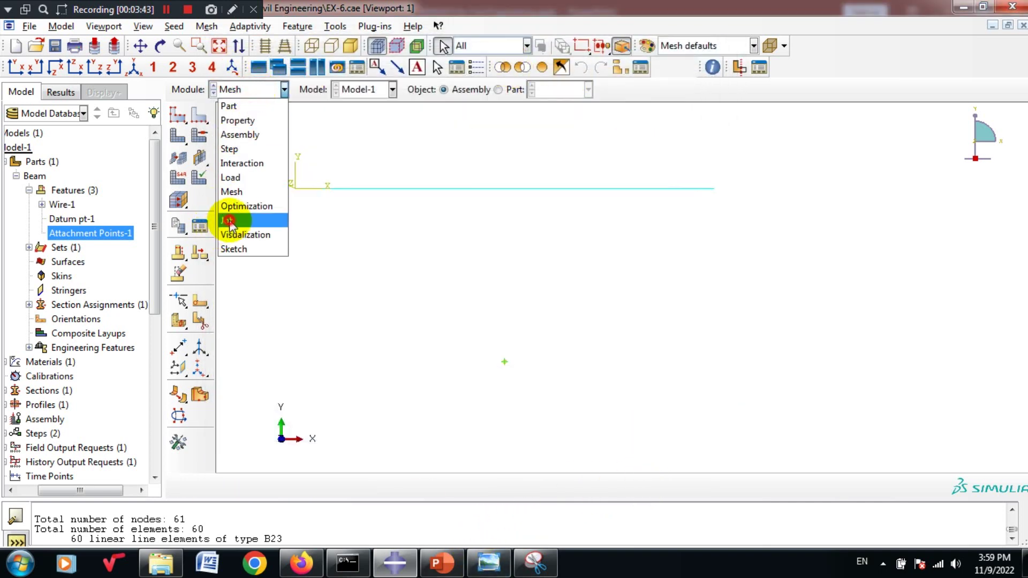
pyautogui.click(246, 218)
pyautogui.click(200, 115)
pyautogui.click(715, 261)
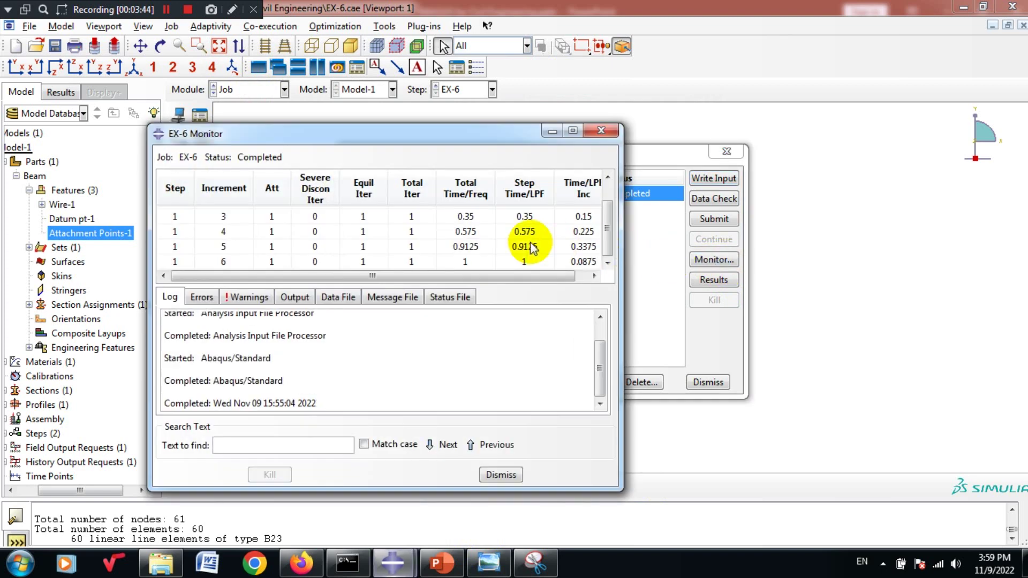
pyautogui.scroll(1, 471, 251)
pyautogui.scroll(-1, 469, 253)
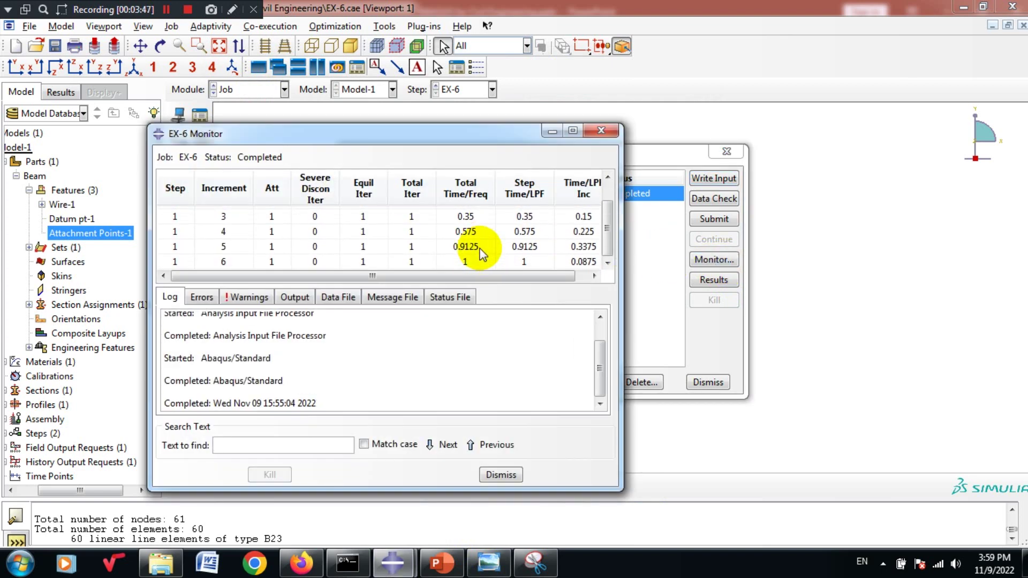
pyautogui.click(597, 131)
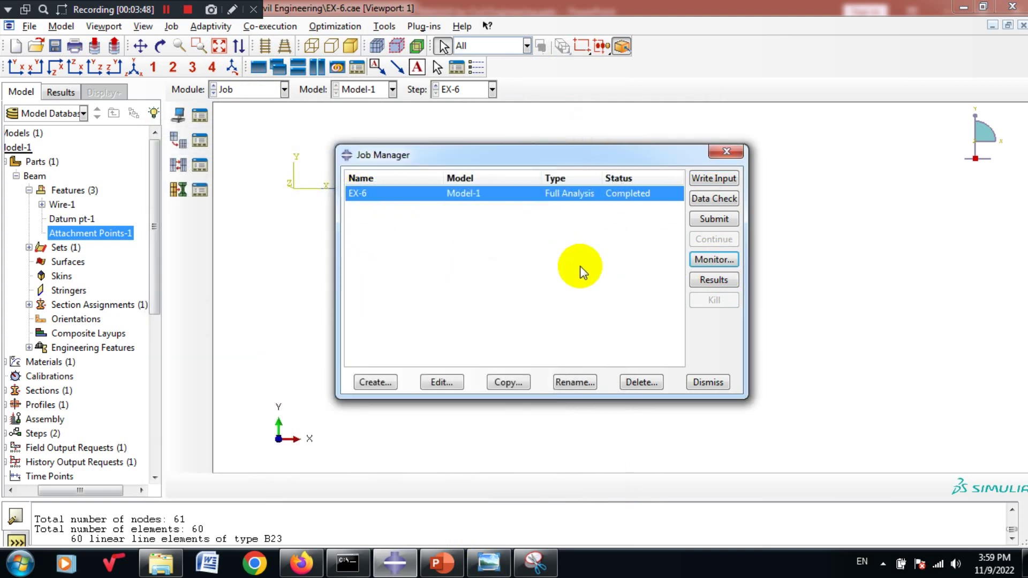
# Open the EX-6 job results and contour the displacement magnitude U on the deformed shape at the last frame.
pyautogui.click(714, 280)
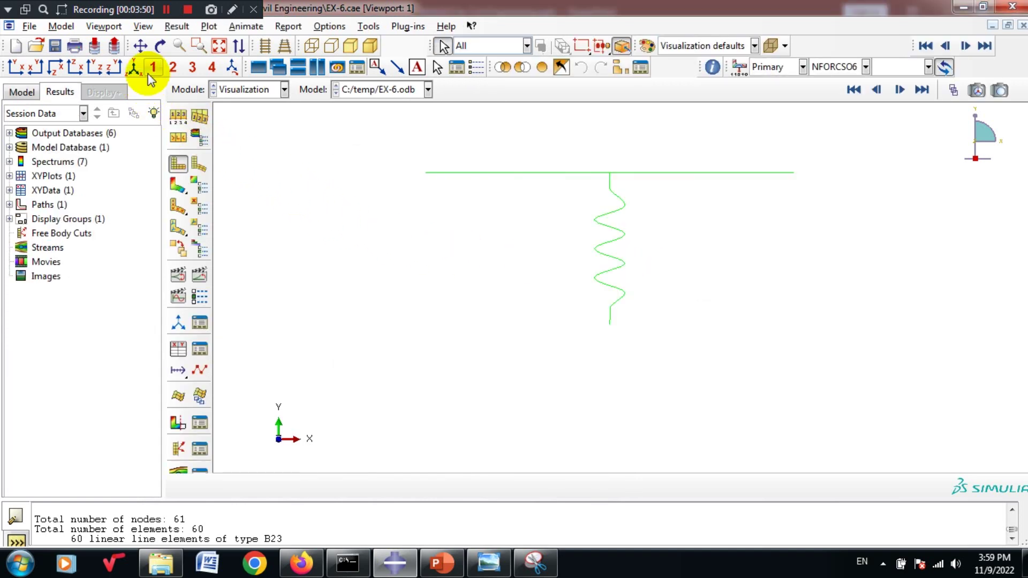
pyautogui.click(216, 46)
pyautogui.click(830, 66)
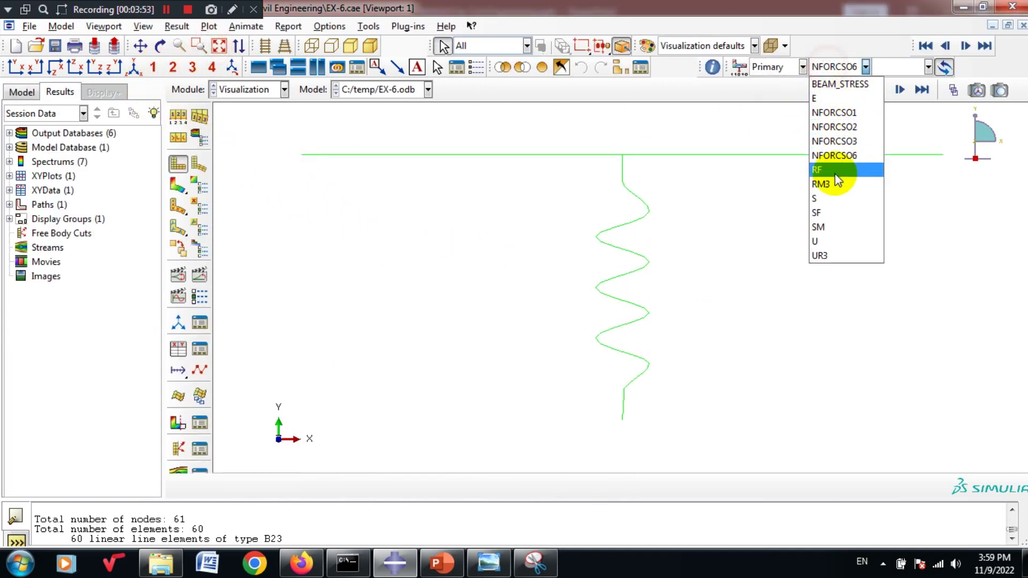
pyautogui.click(819, 243)
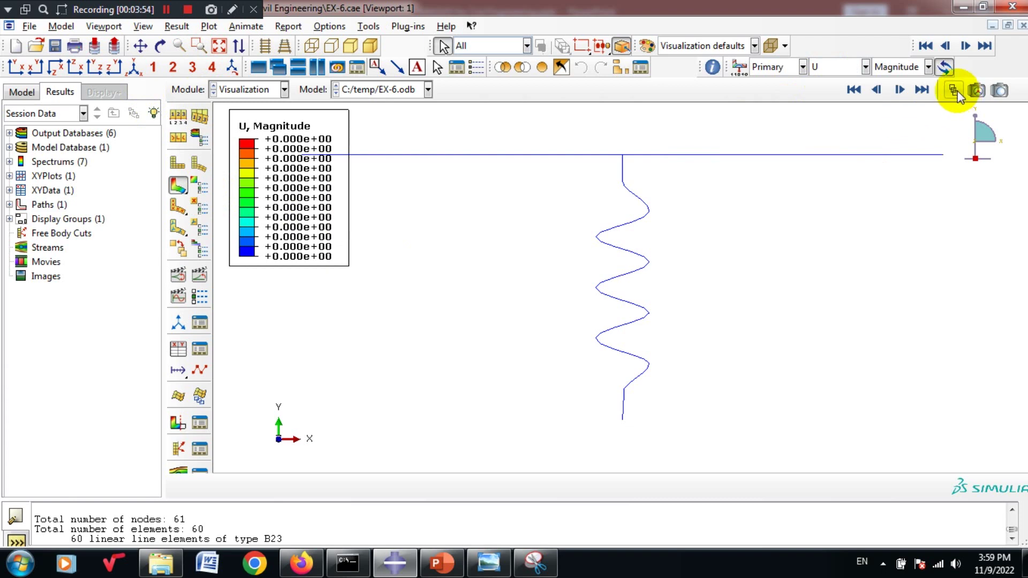
pyautogui.click(925, 91)
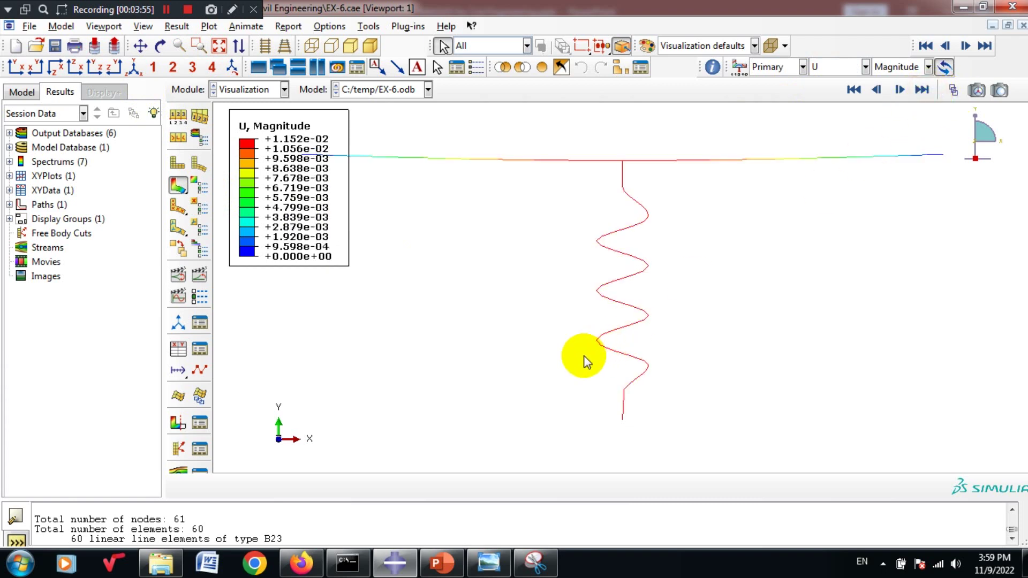
# Examine the displacement through a time history animation and a last-frame symbol plot, returning to the contour plot.
pyautogui.click(201, 277)
pyautogui.click(200, 276)
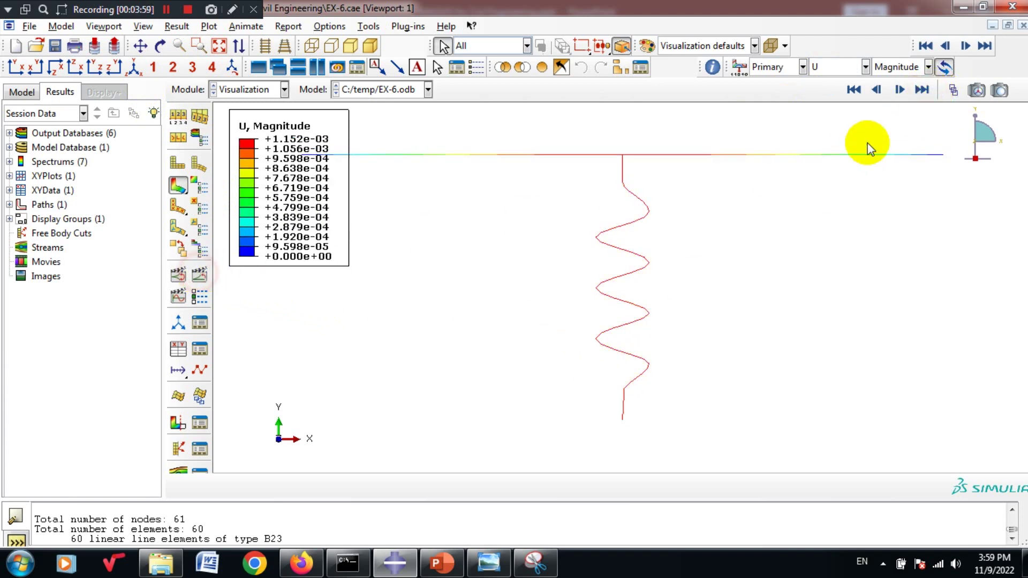
pyautogui.click(920, 90)
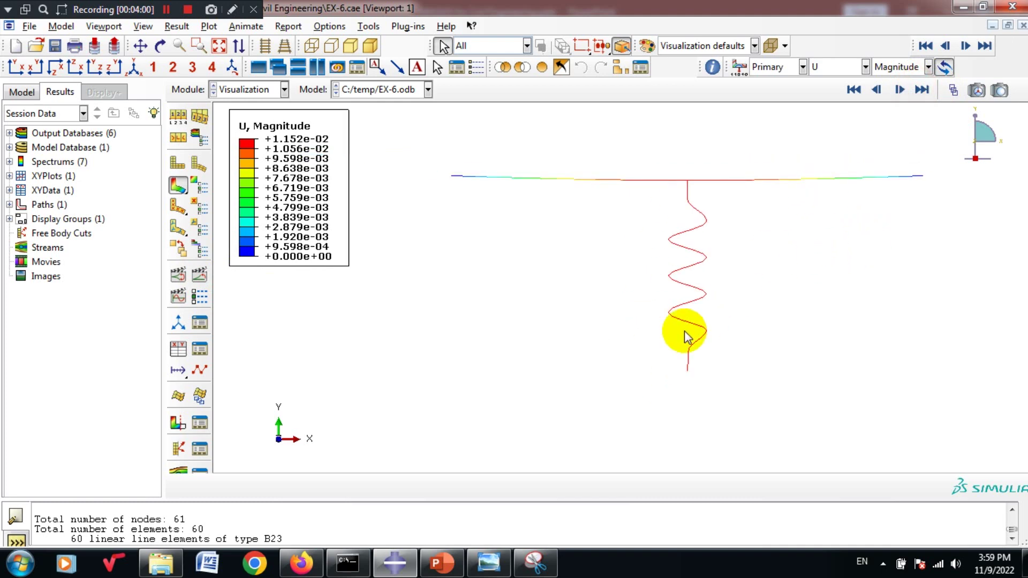
pyautogui.click(180, 209)
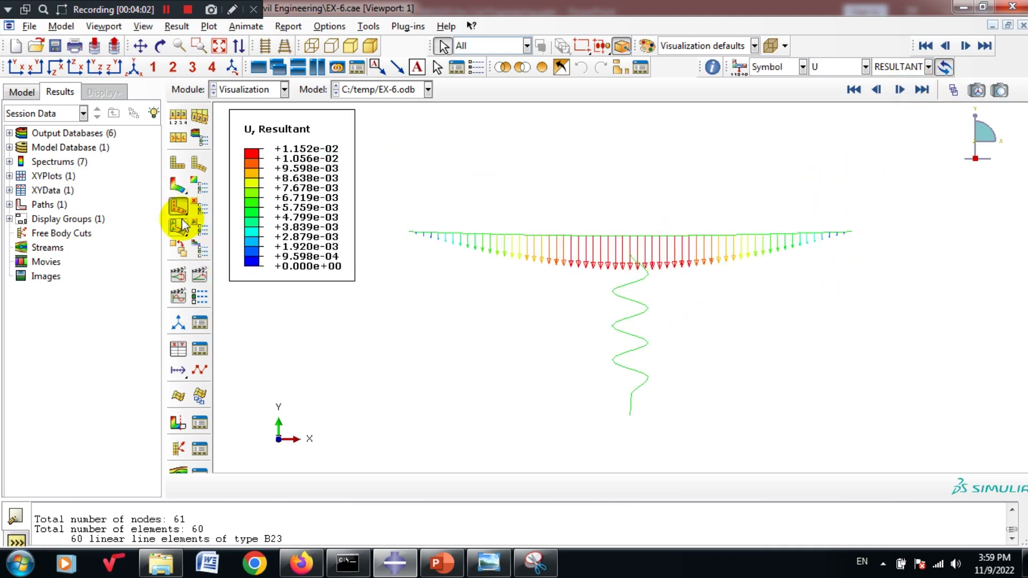
pyautogui.click(179, 186)
# Examine contours of Mises stress S, section force SF1 and section moment SM1 on the beam.
pyautogui.click(865, 67)
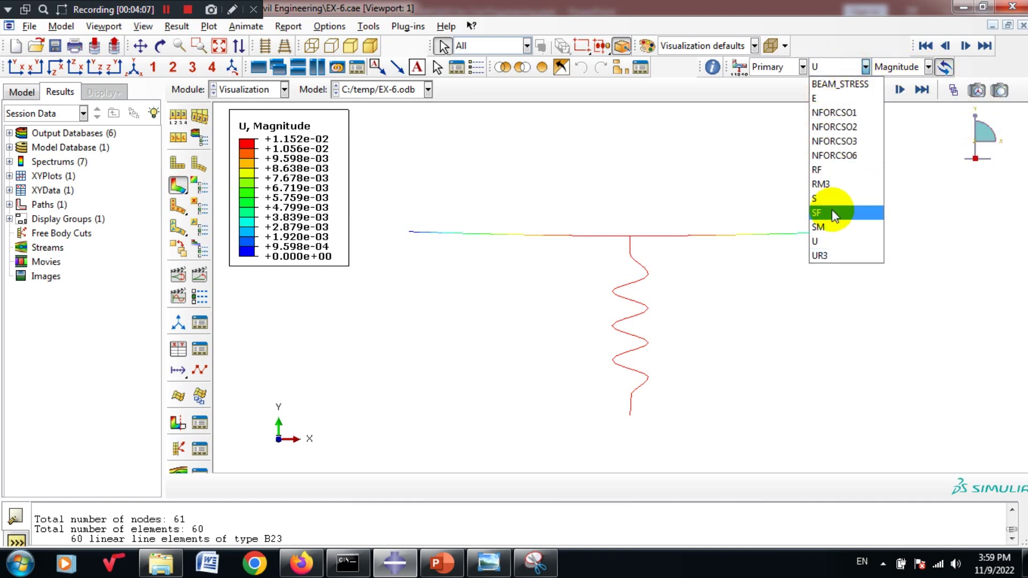
pyautogui.click(823, 198)
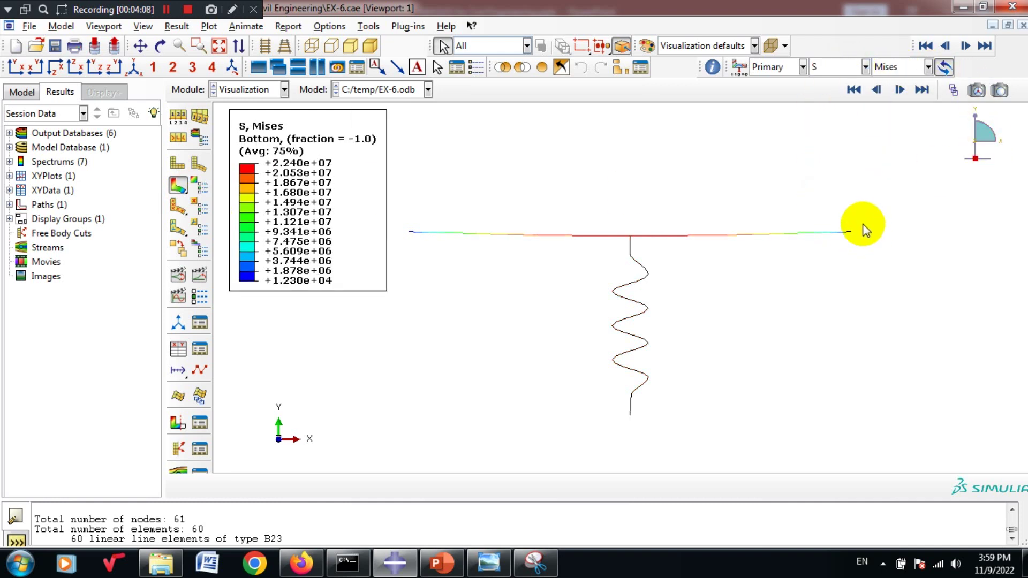
pyautogui.click(819, 66)
pyautogui.click(817, 213)
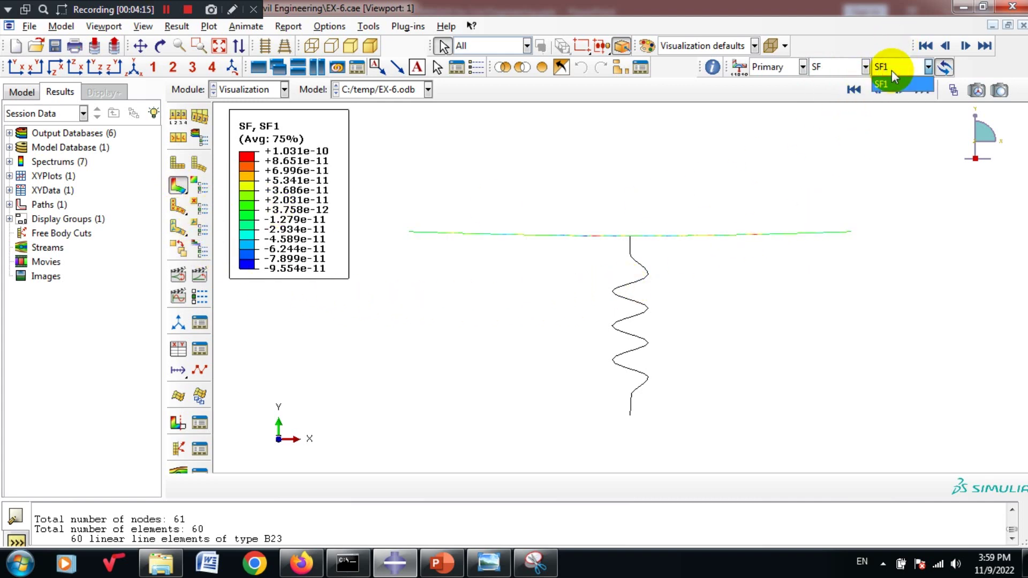
pyautogui.click(842, 70)
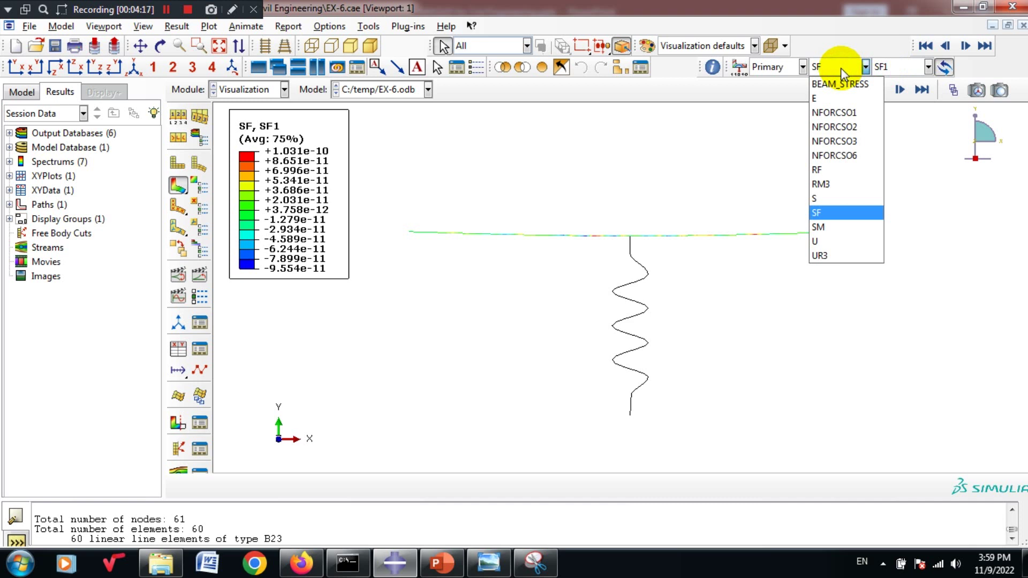
pyautogui.click(832, 226)
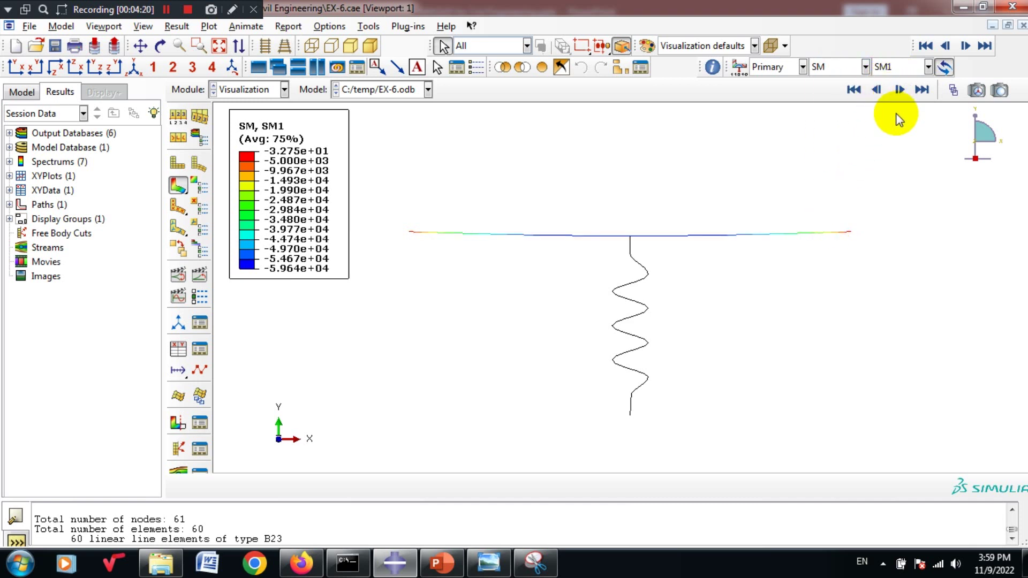
# View the section moment SM1 as symbols, then return to contours and display NFORCSO2.
pyautogui.click(178, 209)
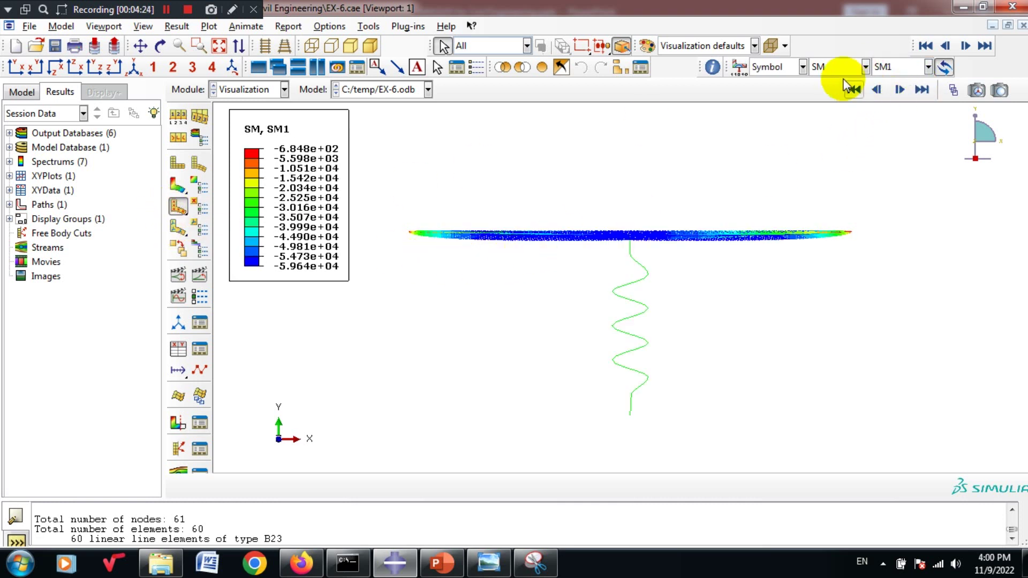
pyautogui.click(178, 186)
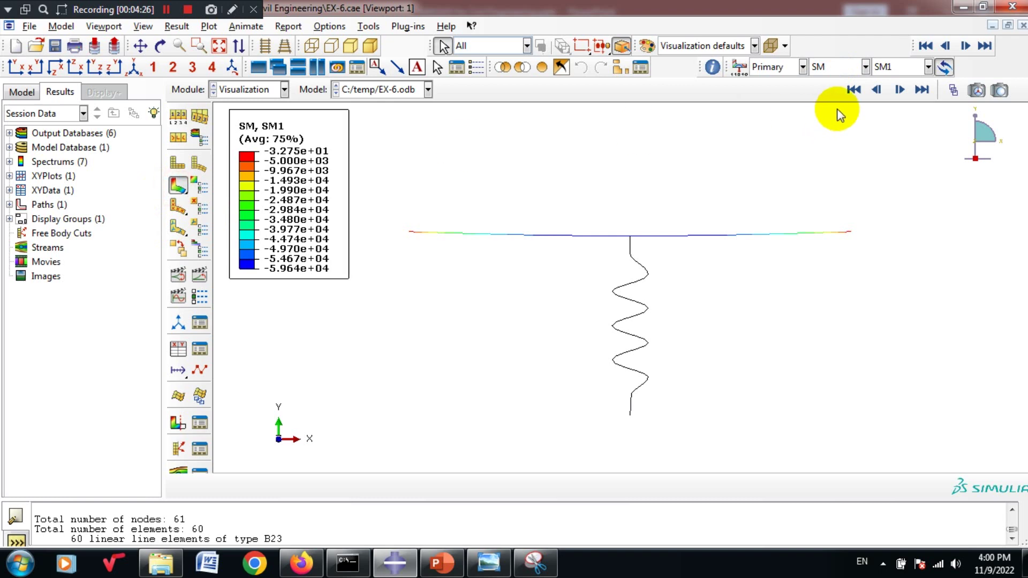
pyautogui.click(831, 67)
pyautogui.click(829, 118)
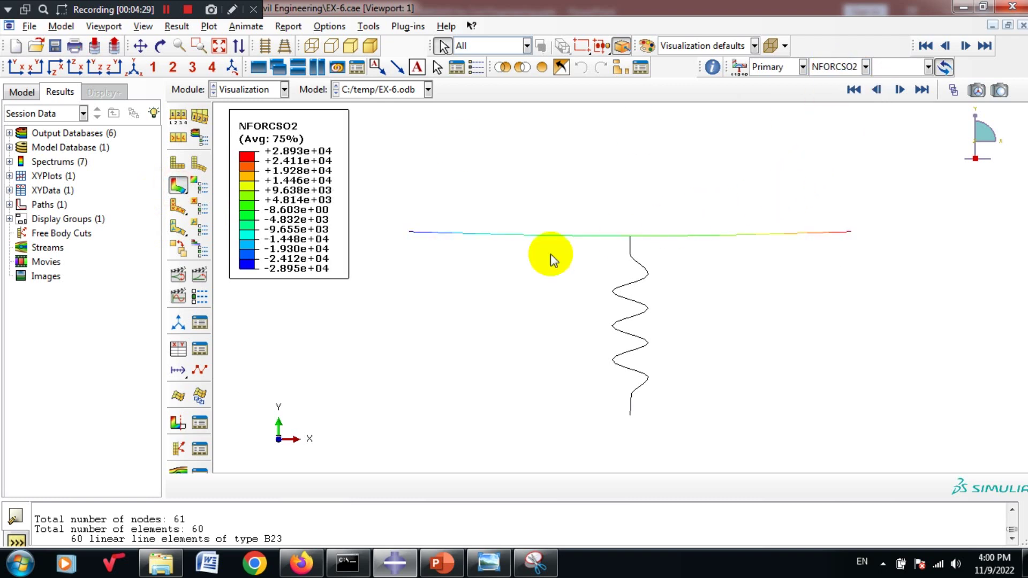
# Create XY data from Path-1 and plot NFORCSO2 against true distance on the undeformed shape.
pyautogui.click(176, 349)
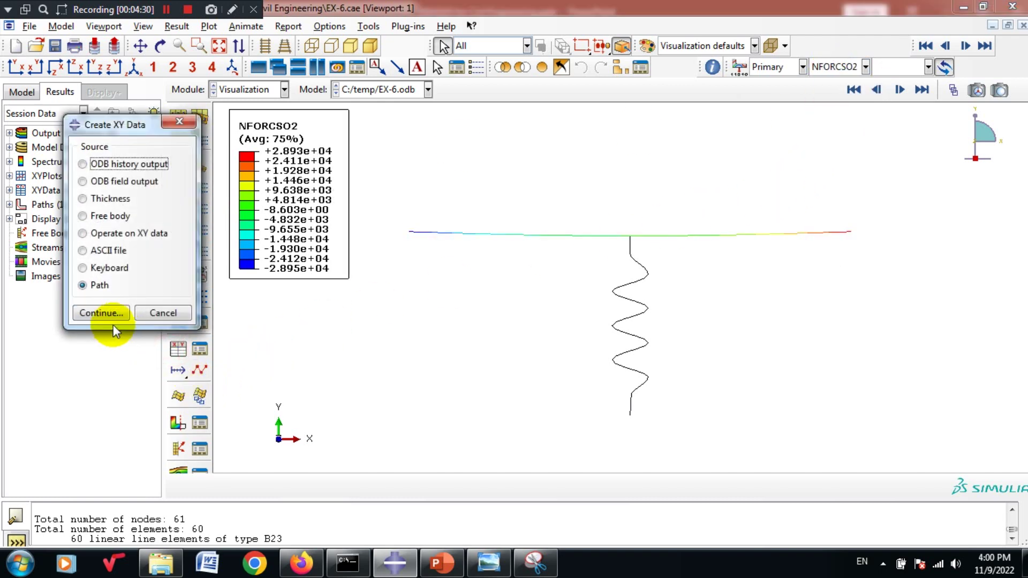
pyautogui.click(102, 312)
pyautogui.moveTo(422, 101); pyautogui.dragTo(159, 33)
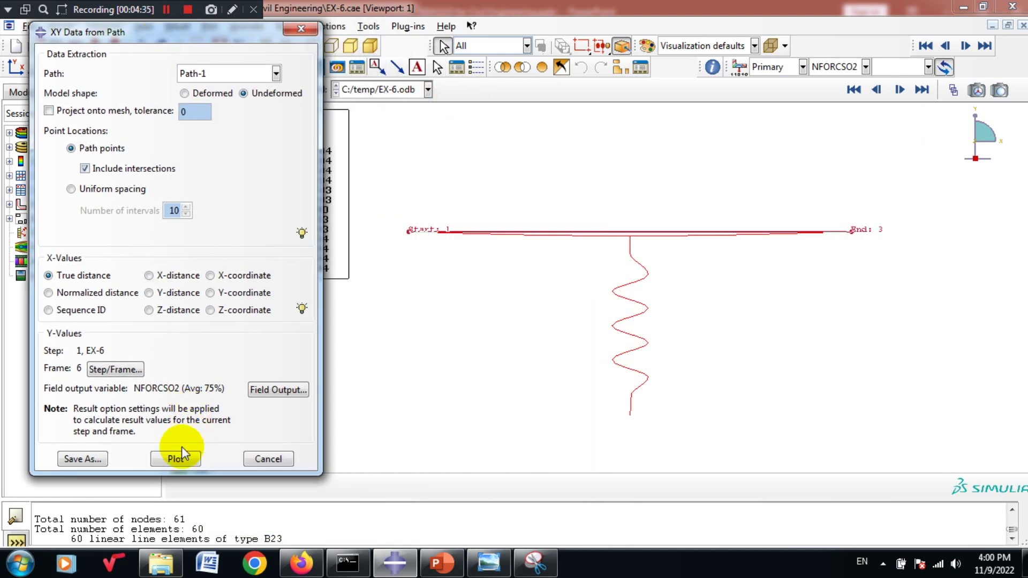
pyautogui.click(178, 462)
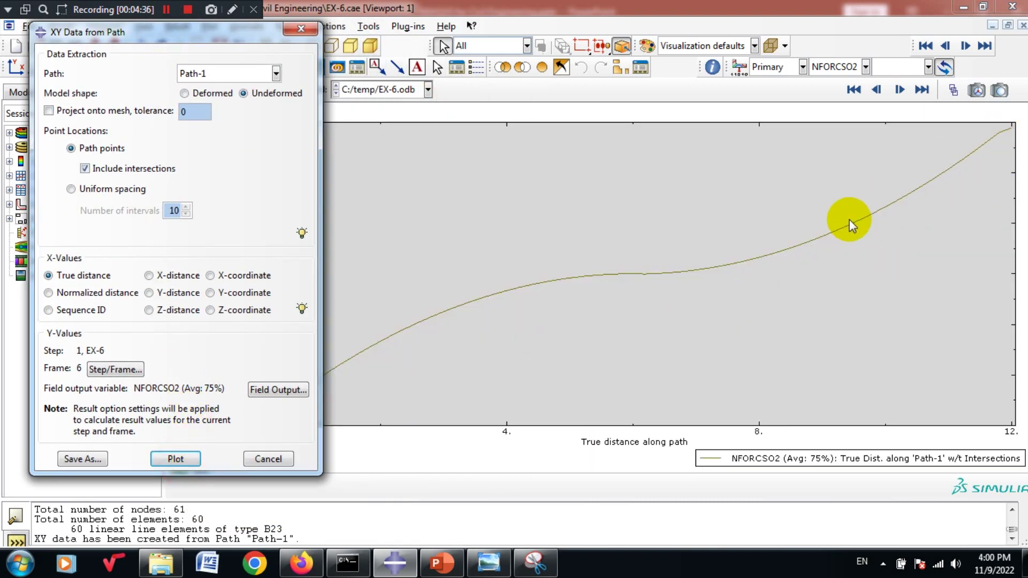
# Plot NFORCSO6 along Path-1 and move the path data dialog aside to examine the moment curve.
pyautogui.click(849, 67)
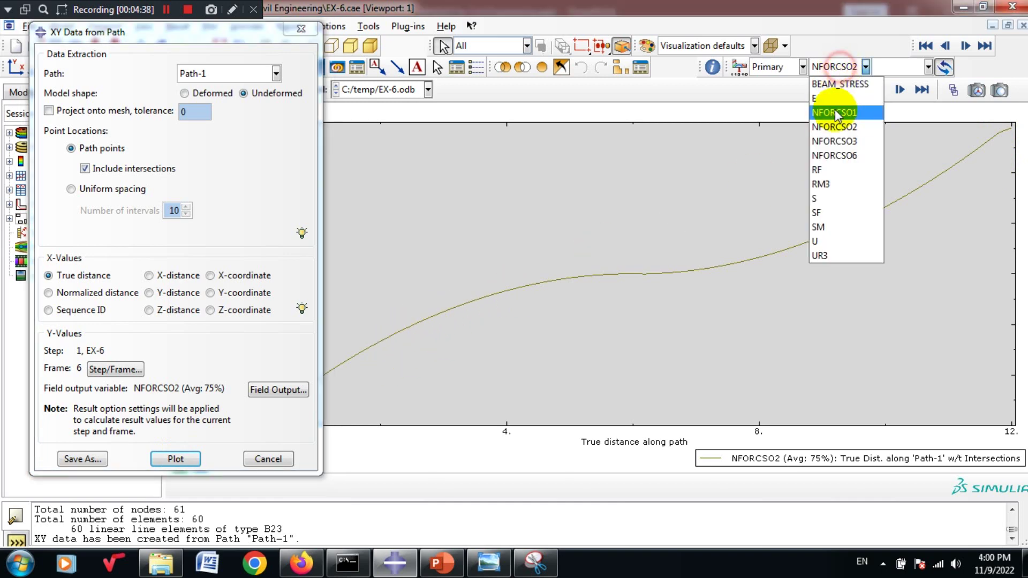
pyautogui.click(834, 155)
pyautogui.moveTo(284, 32); pyautogui.dragTo(797, 23)
pyautogui.click(683, 448)
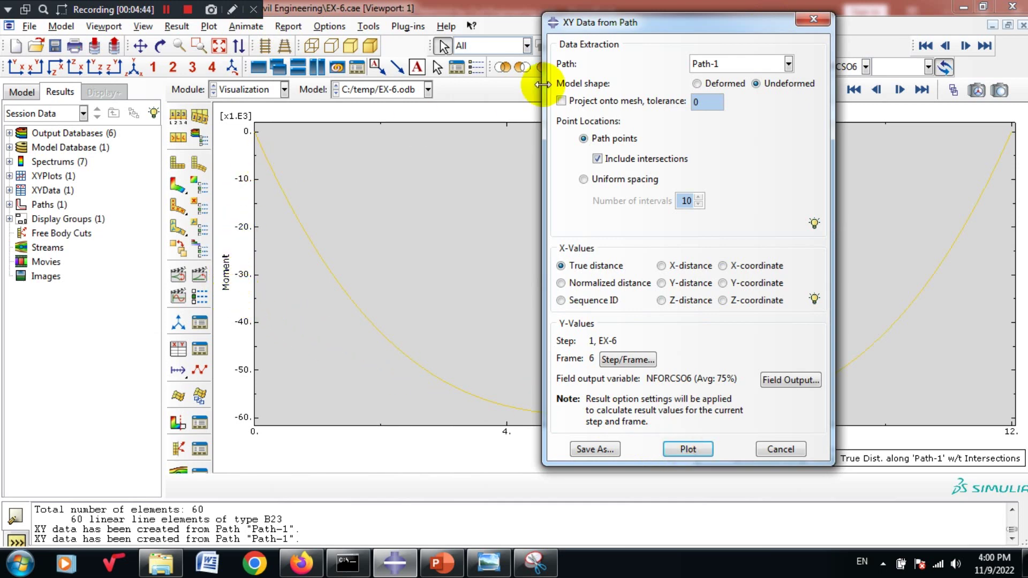
pyautogui.moveTo(615, 30); pyautogui.dragTo(550, 519)
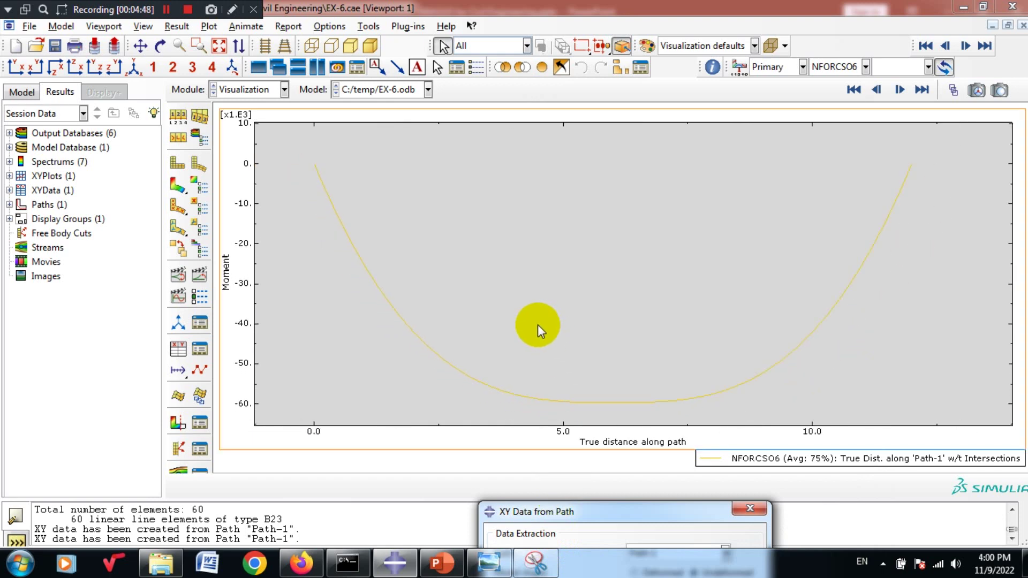
pyautogui.moveTo(573, 508); pyautogui.dragTo(532, 47)
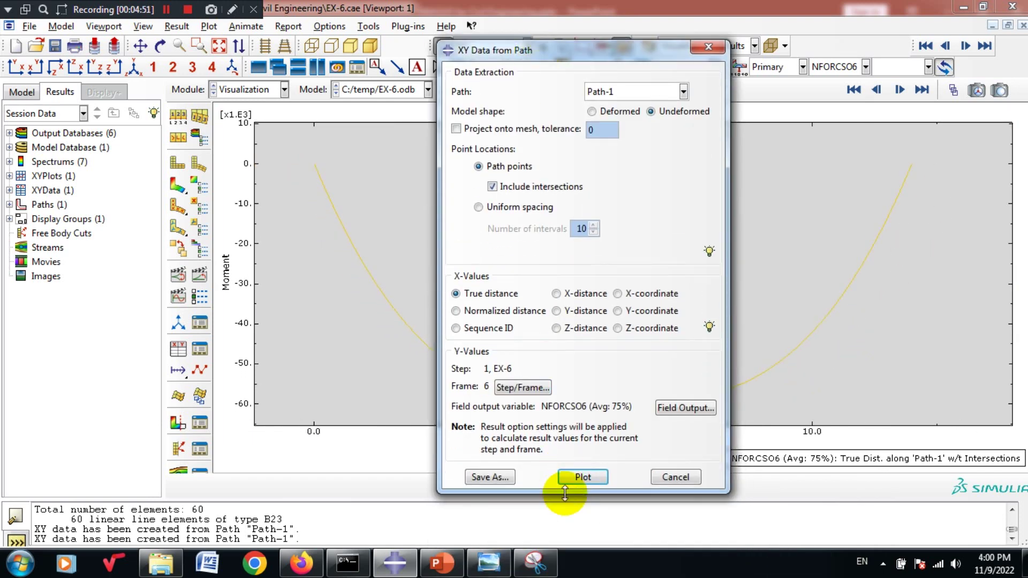
pyautogui.click(582, 476)
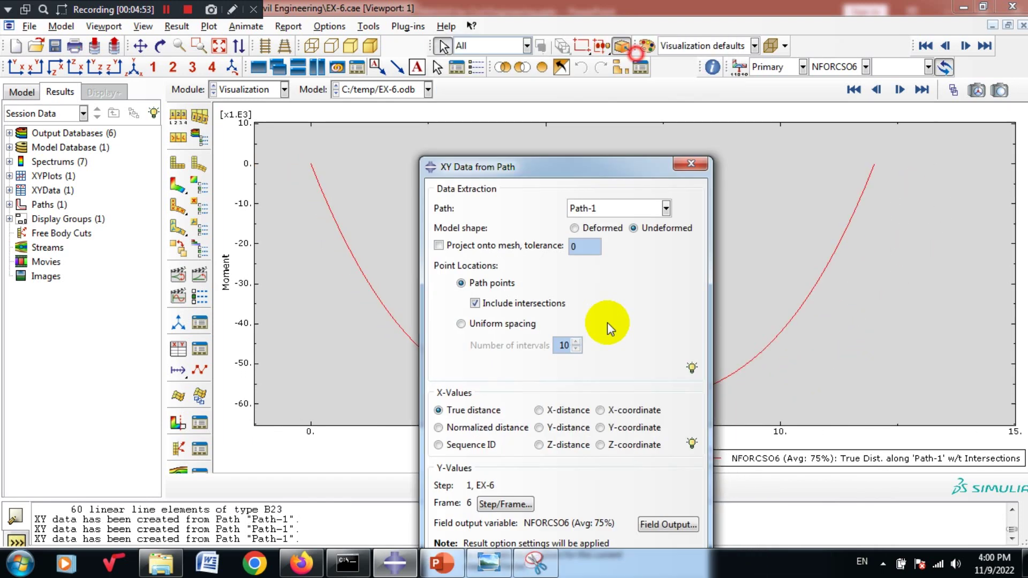
pyautogui.moveTo(636, 53); pyautogui.dragTo(609, 285)
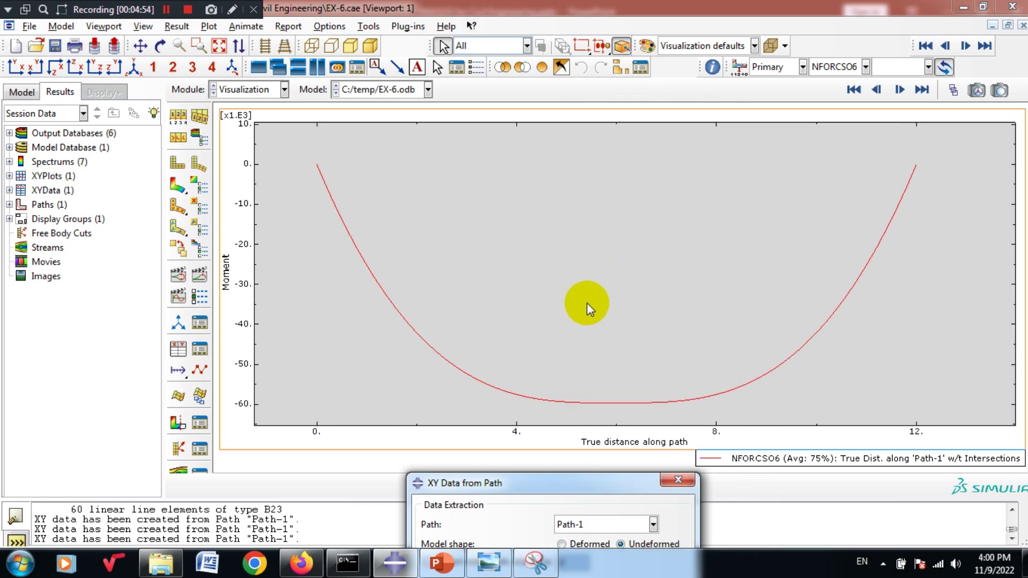
pyautogui.moveTo(573, 482); pyautogui.dragTo(585, 99)
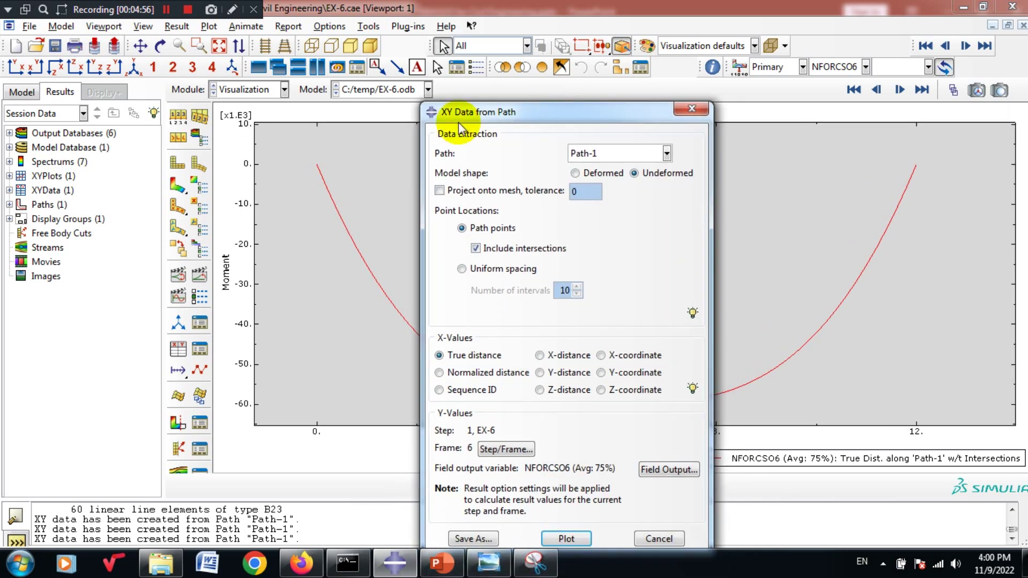
# Contour the Mises stress S and plot it along Path-1, keeping the dialog clear of the curve.
pyautogui.click(178, 185)
pyautogui.click(866, 67)
pyautogui.click(824, 191)
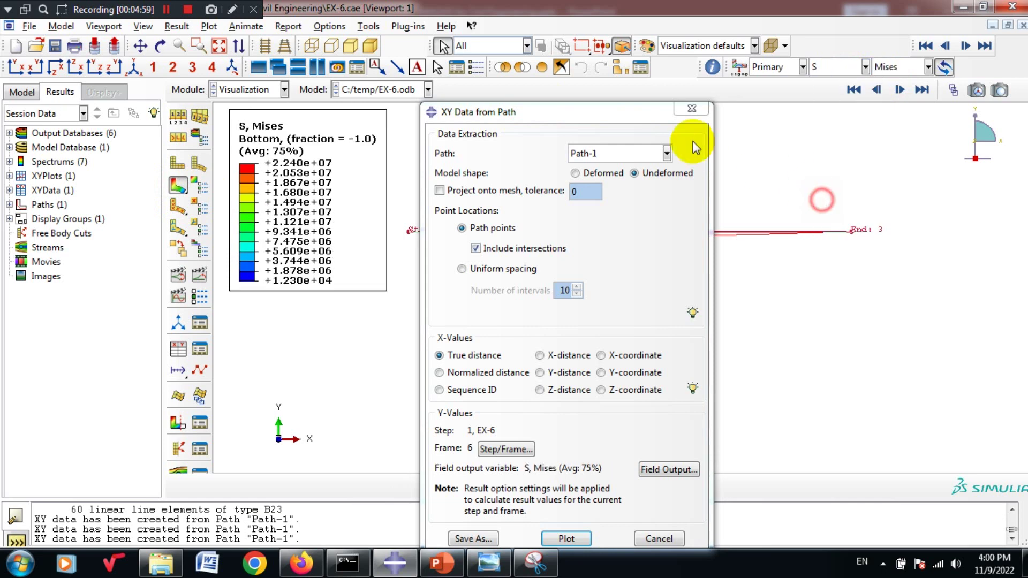
pyautogui.moveTo(623, 110); pyautogui.dragTo(20, 210)
pyautogui.click(538, 460)
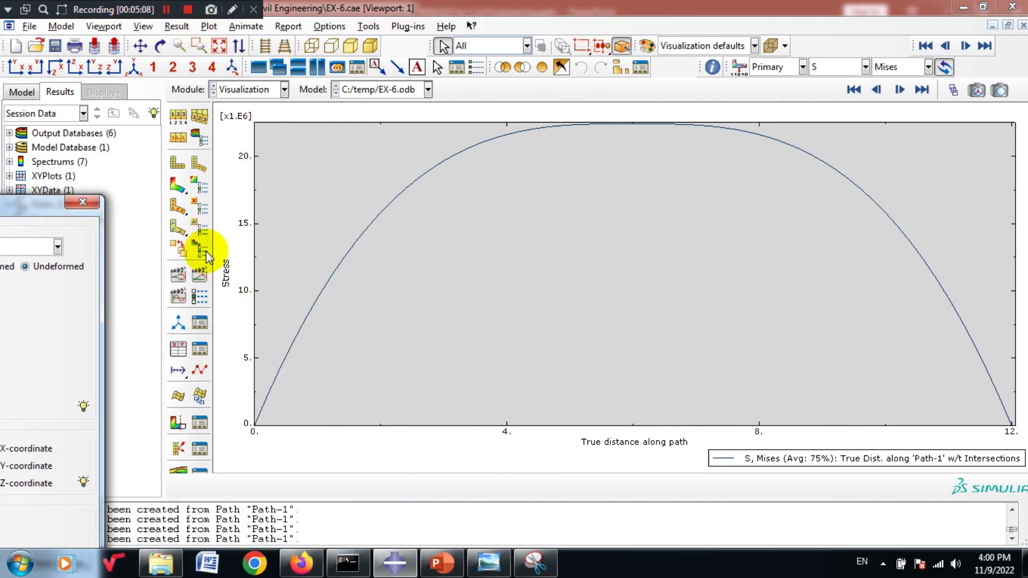
# Return to the contour plot, close the path data dialog and change the field output variable to U.
pyautogui.click(185, 184)
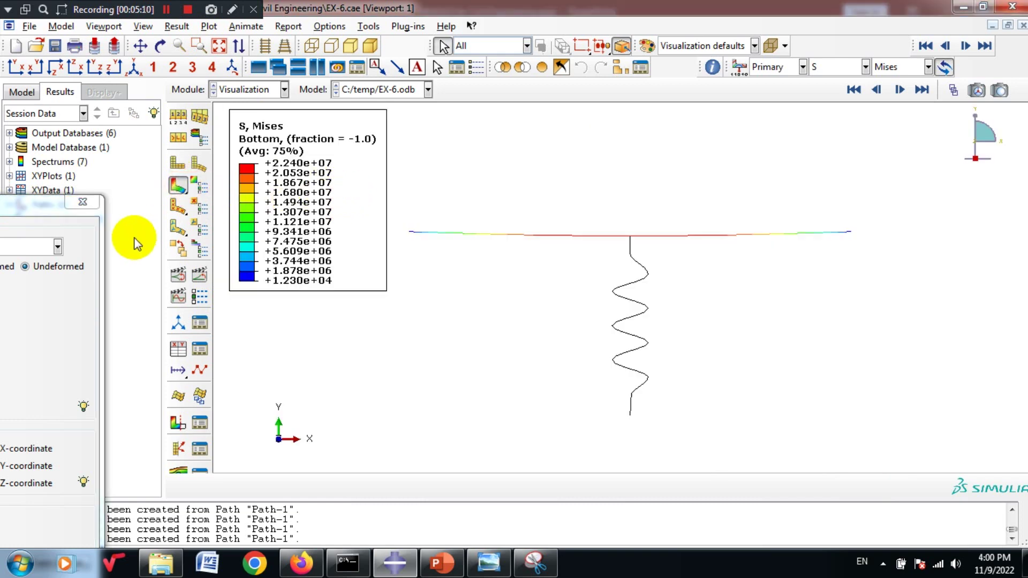
pyautogui.click(82, 203)
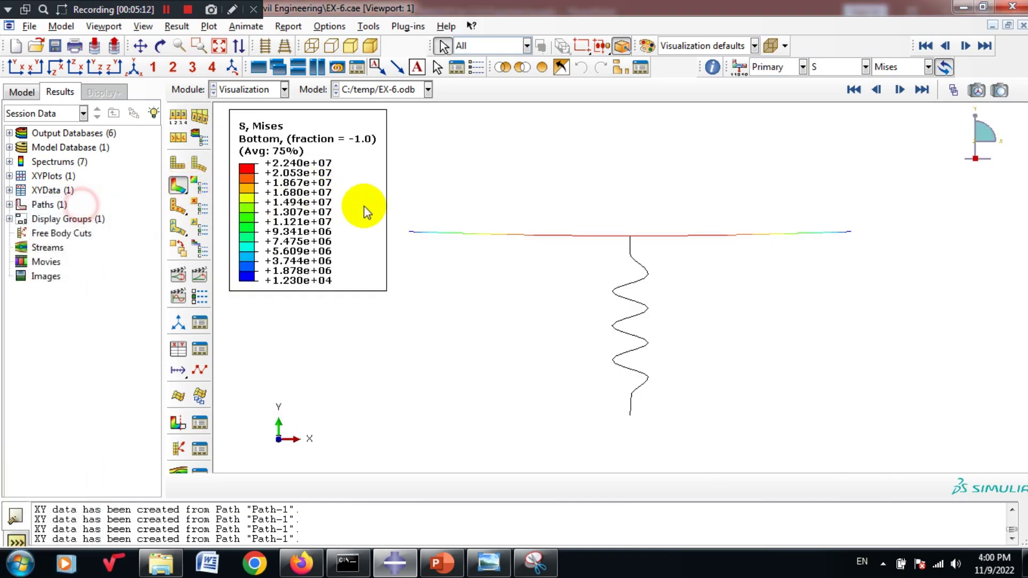
pyautogui.click(849, 68)
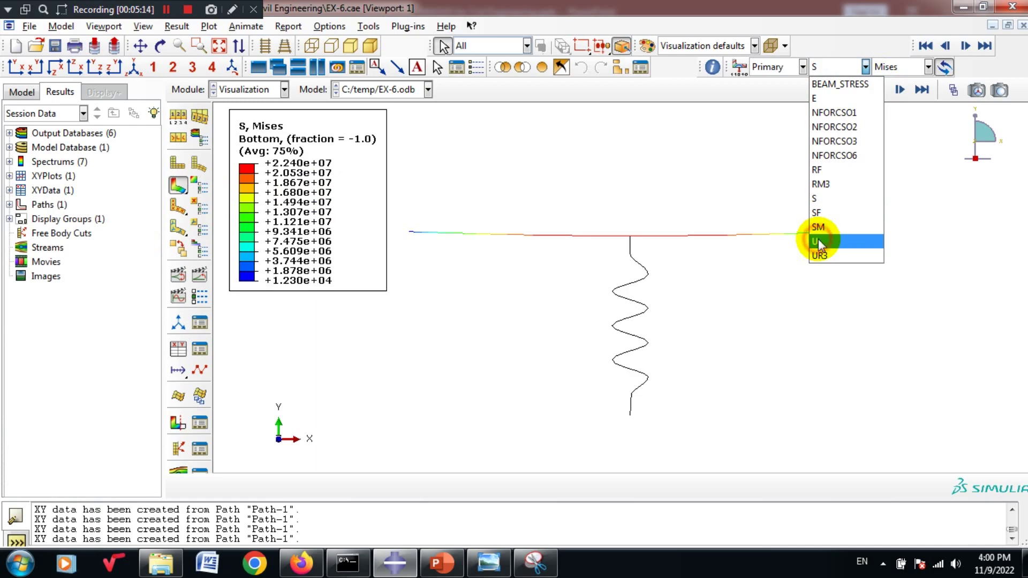